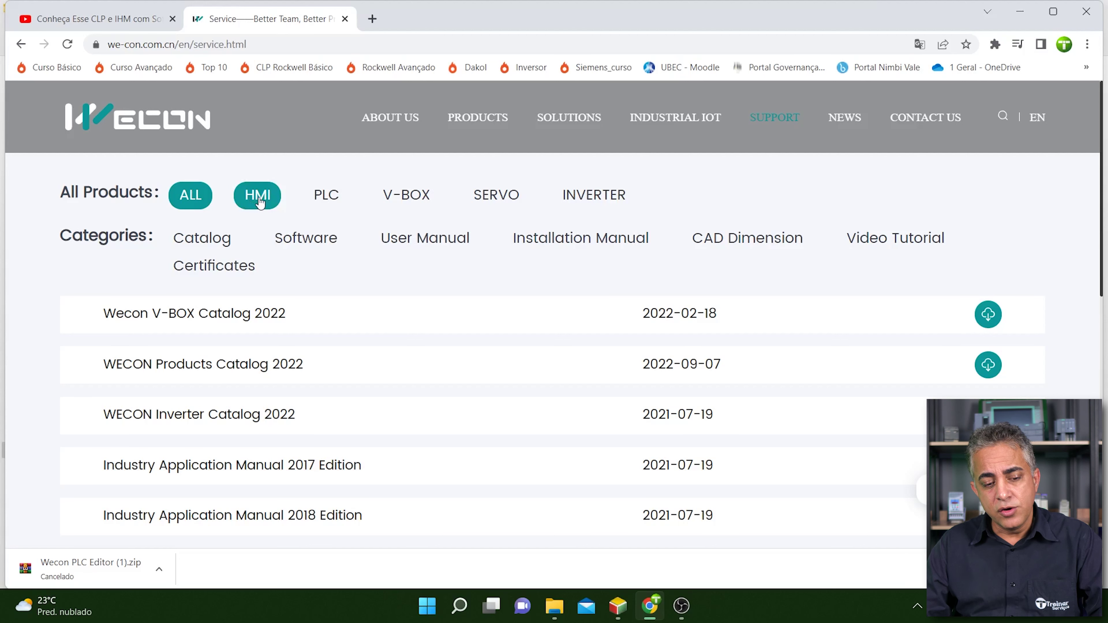
Filter the support downloads by HMI, start downloading PI Studio, and cancel that download
left_click(259, 198)
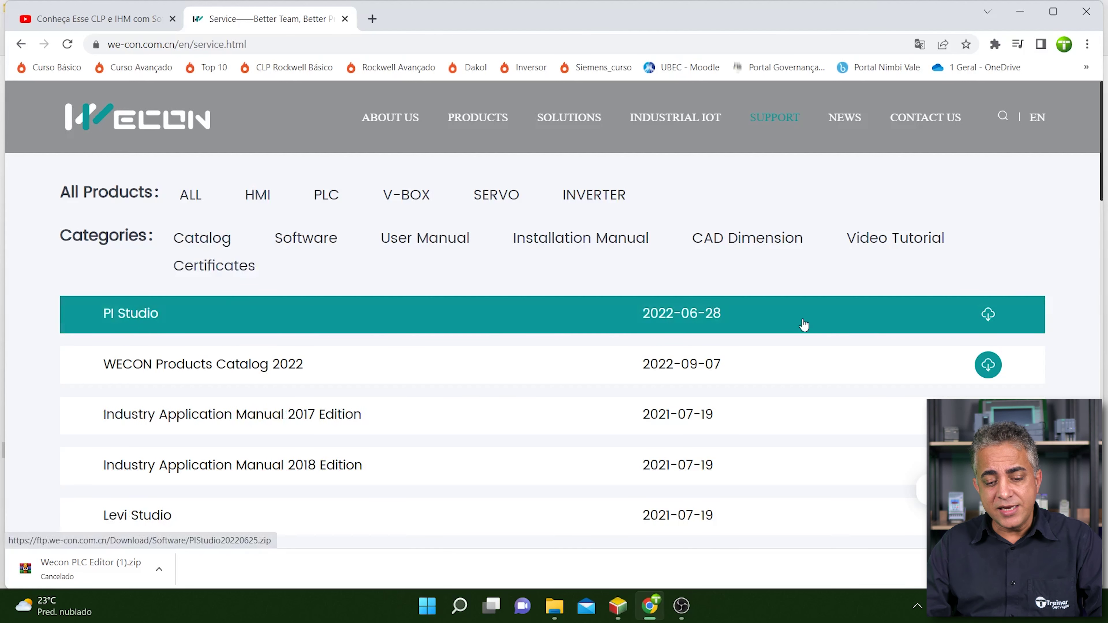
left_click(988, 315)
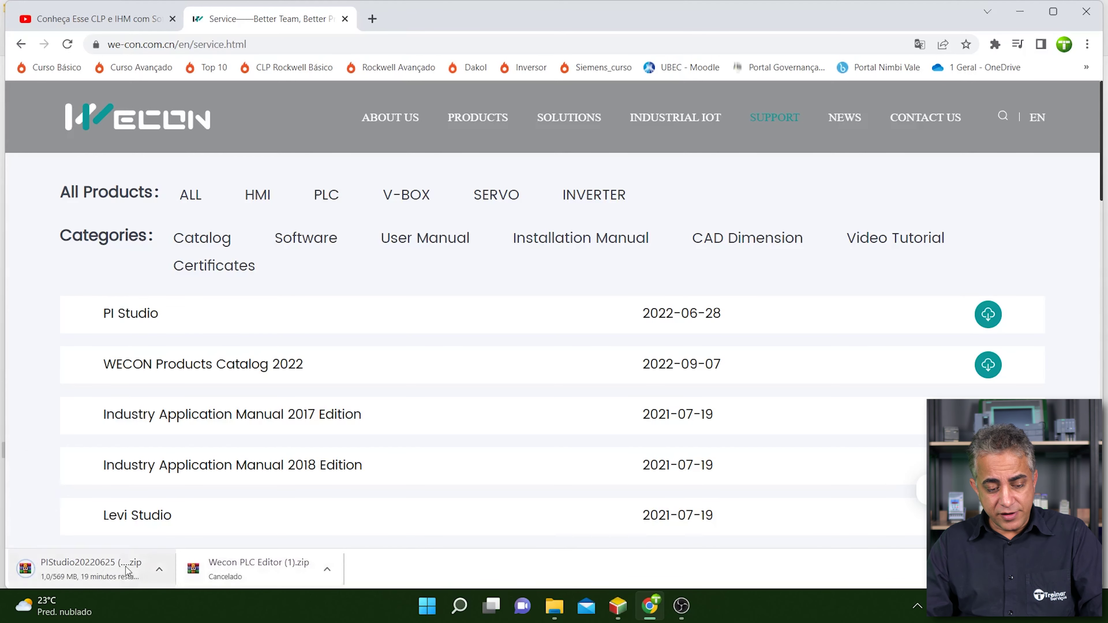
left_click(159, 570)
left_click(199, 542)
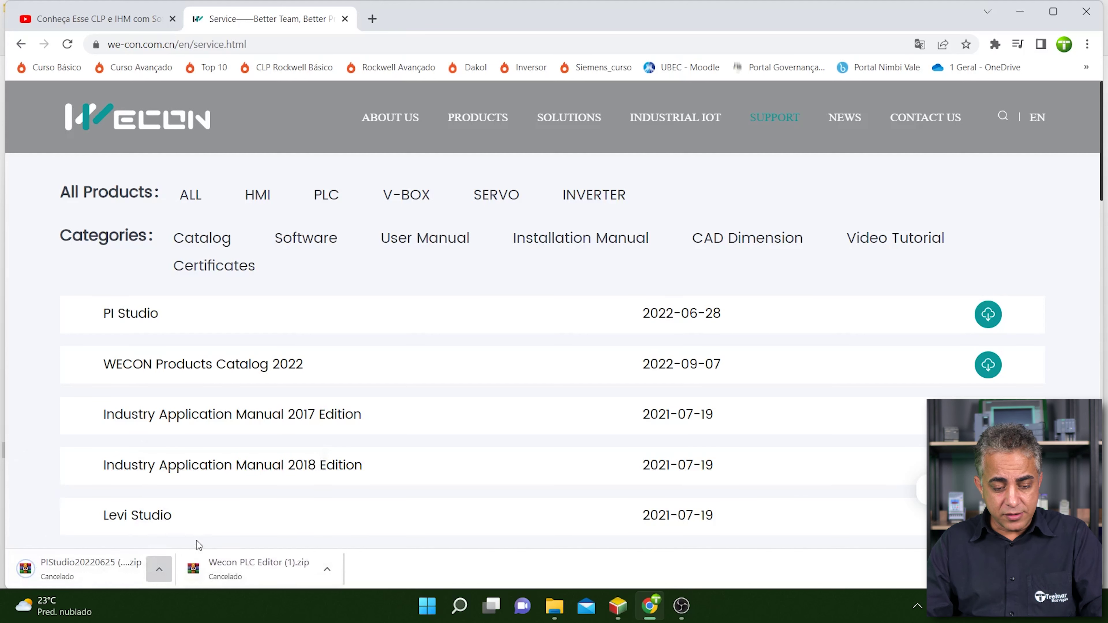
left_click(328, 570)
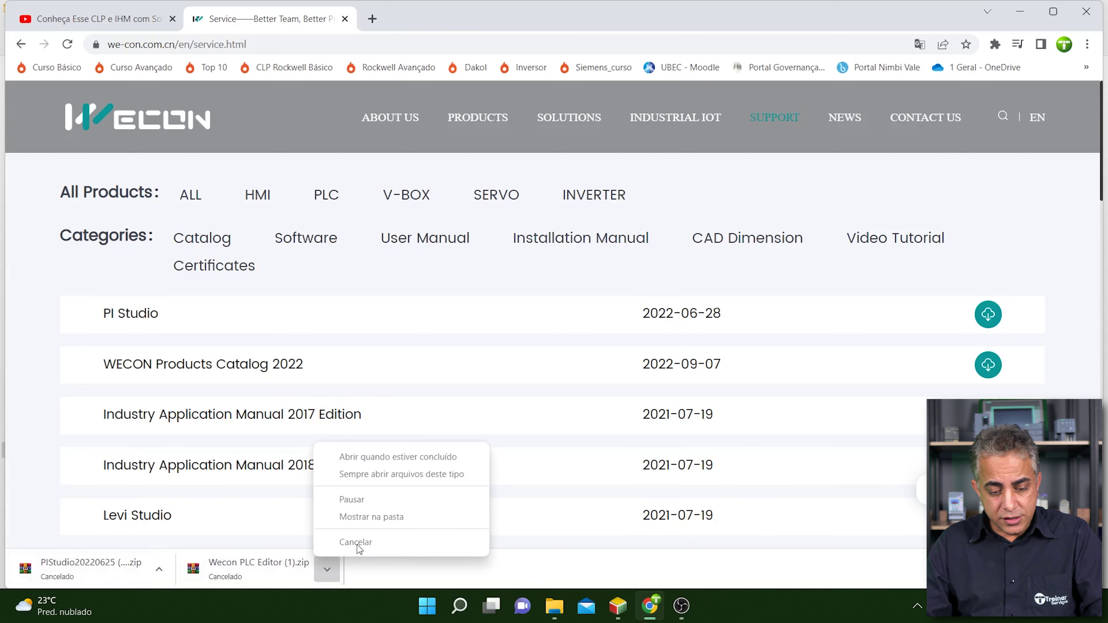
left_click(326, 571)
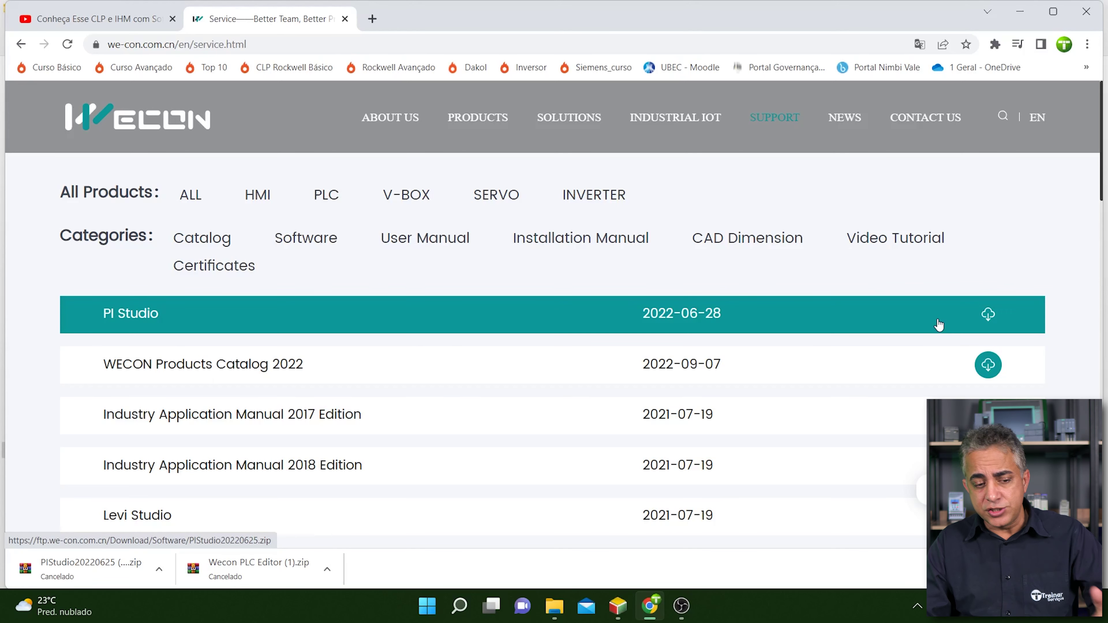
Filter the support downloads by PLC, start downloading Wecon PLC Editor V1.5.0 (LX3V), and cancel that download
left_click(332, 196)
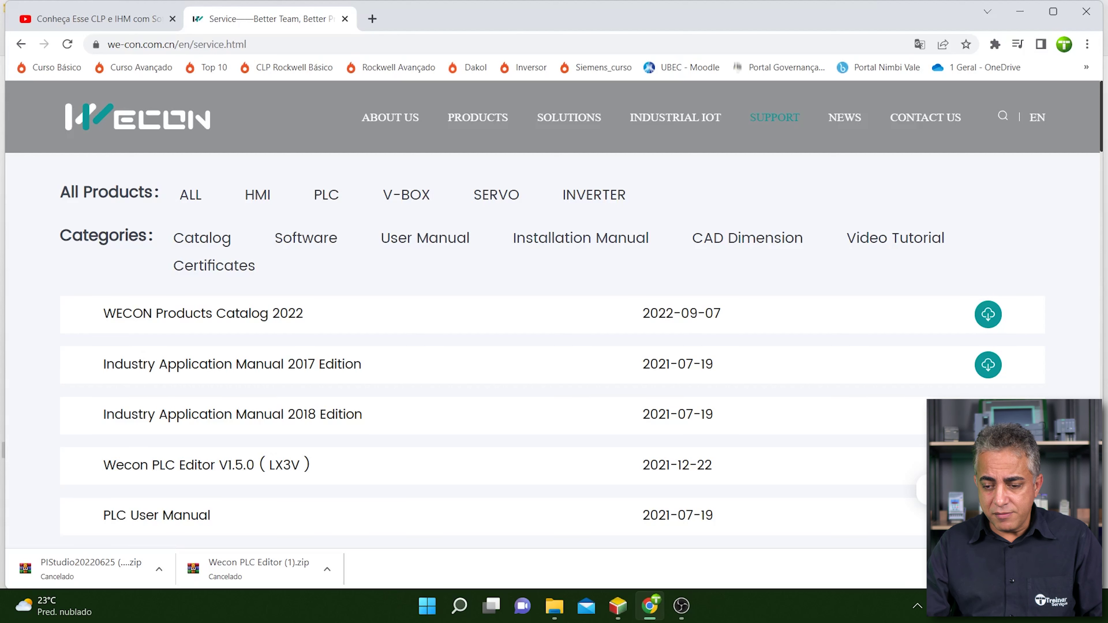
left_click(748, 478)
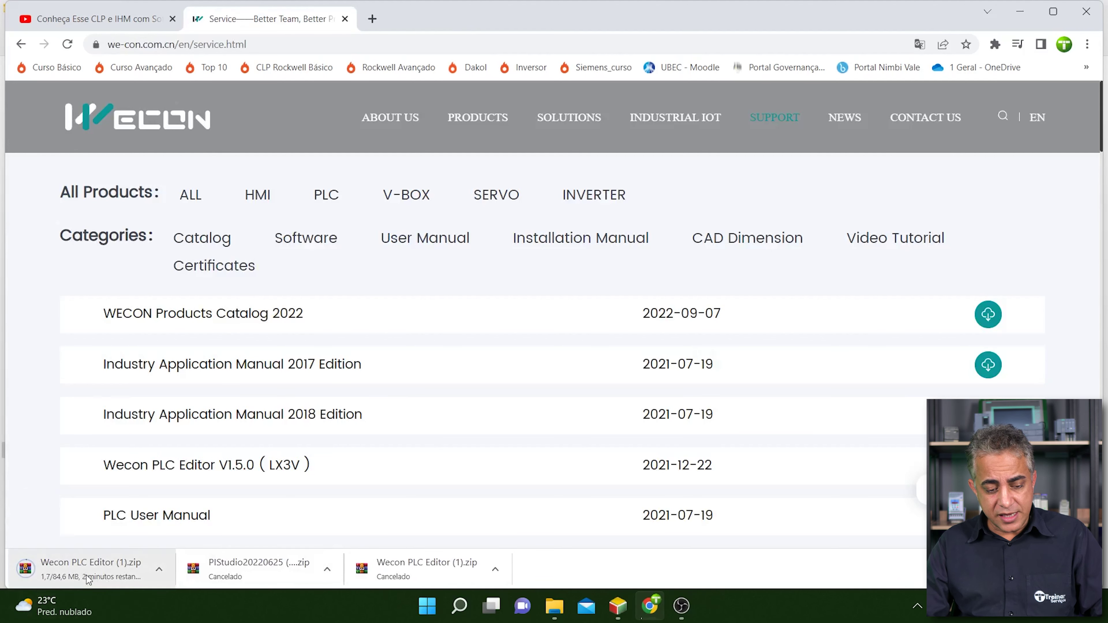
left_click(159, 569)
left_click(220, 540)
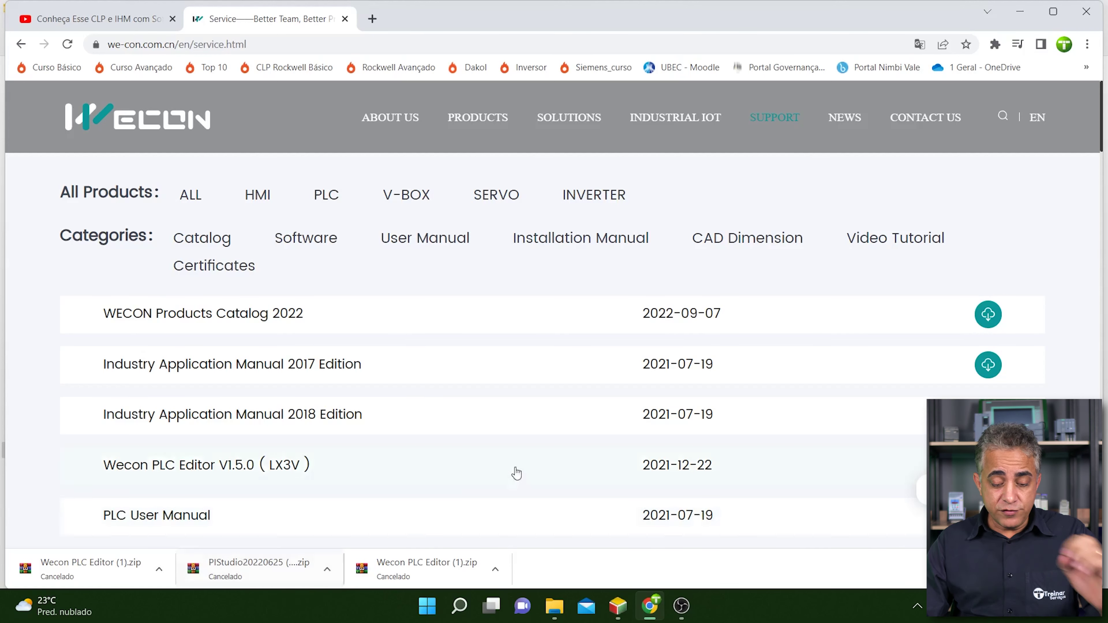
Switch to File Explorer, open Wecon PLC Editor.zip in the downloads_ folder, and run Wecon PLC Editor setup.exe from the archive
left_click(562, 613)
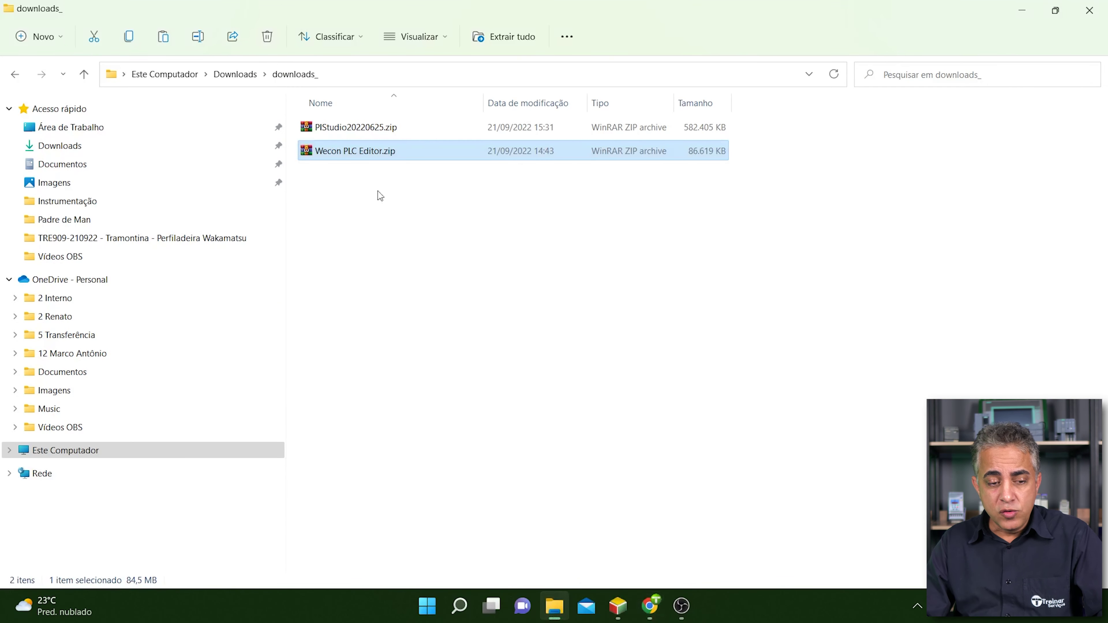
left_click(353, 133)
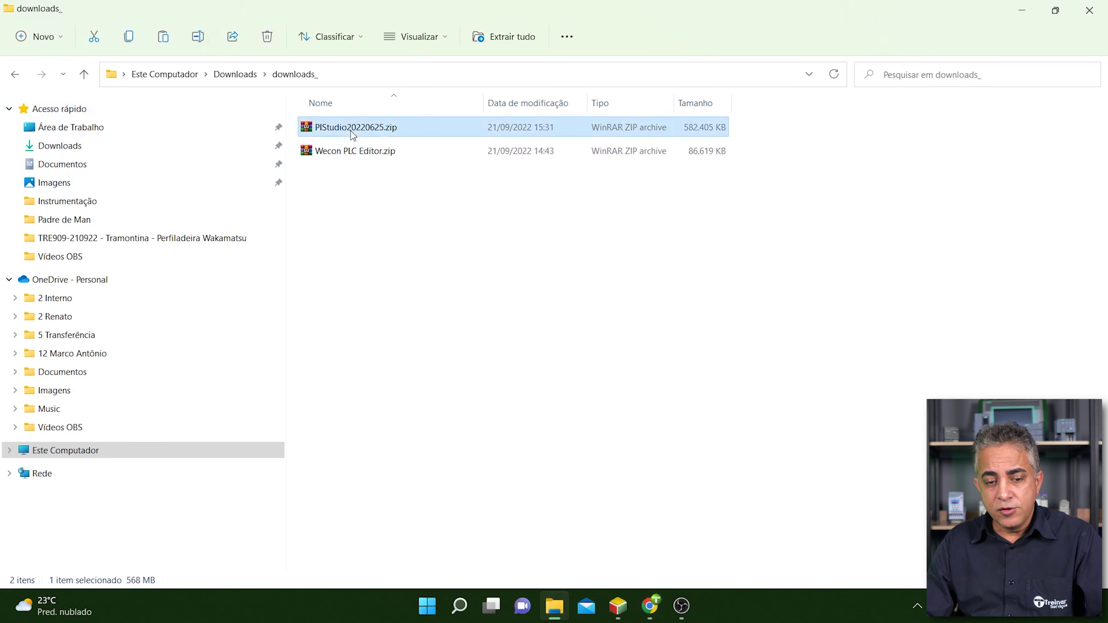
left_click(376, 146)
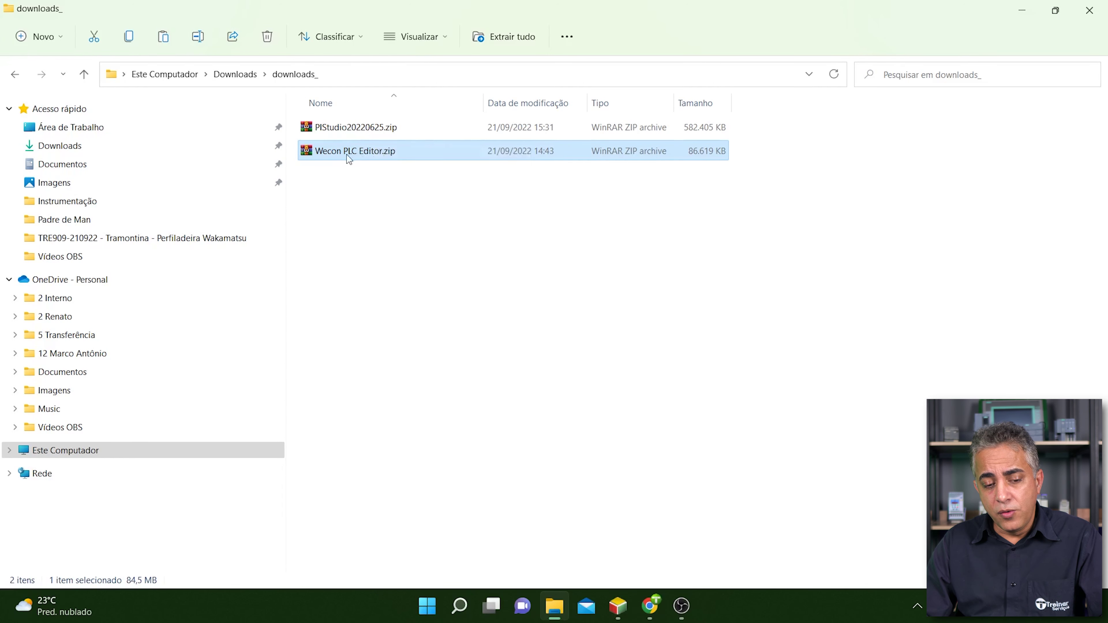
double_click(369, 151)
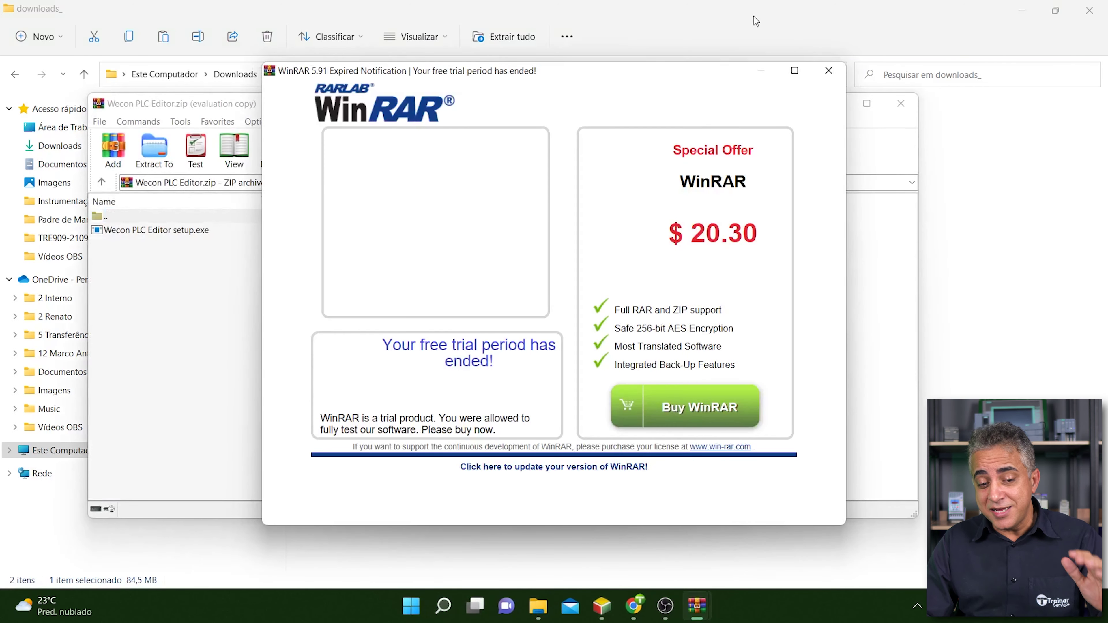
left_click(828, 71)
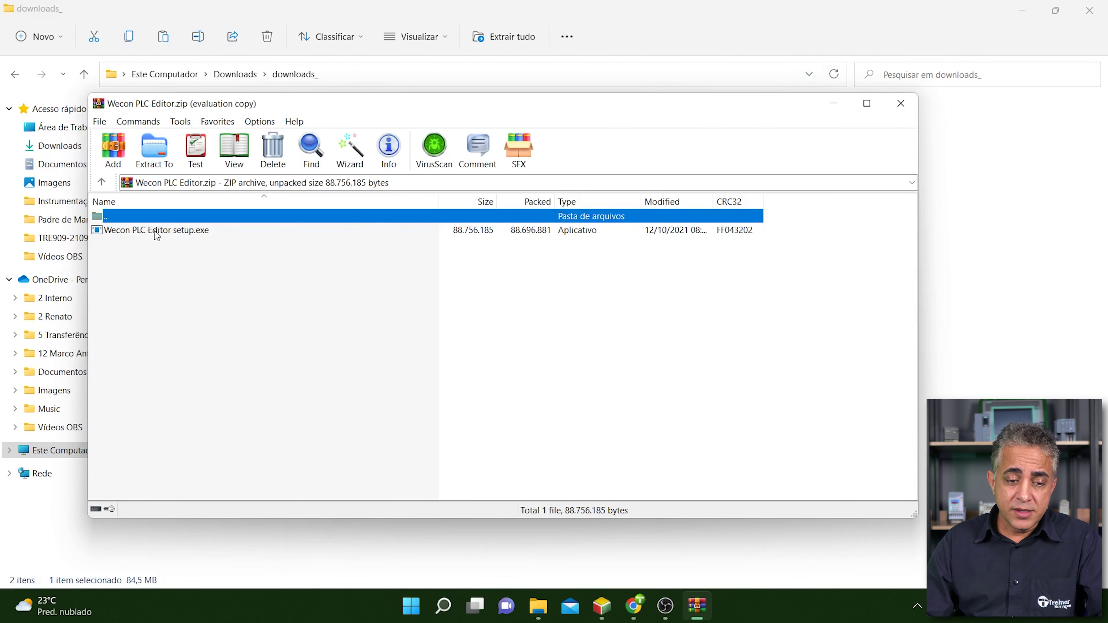
double_click(189, 230)
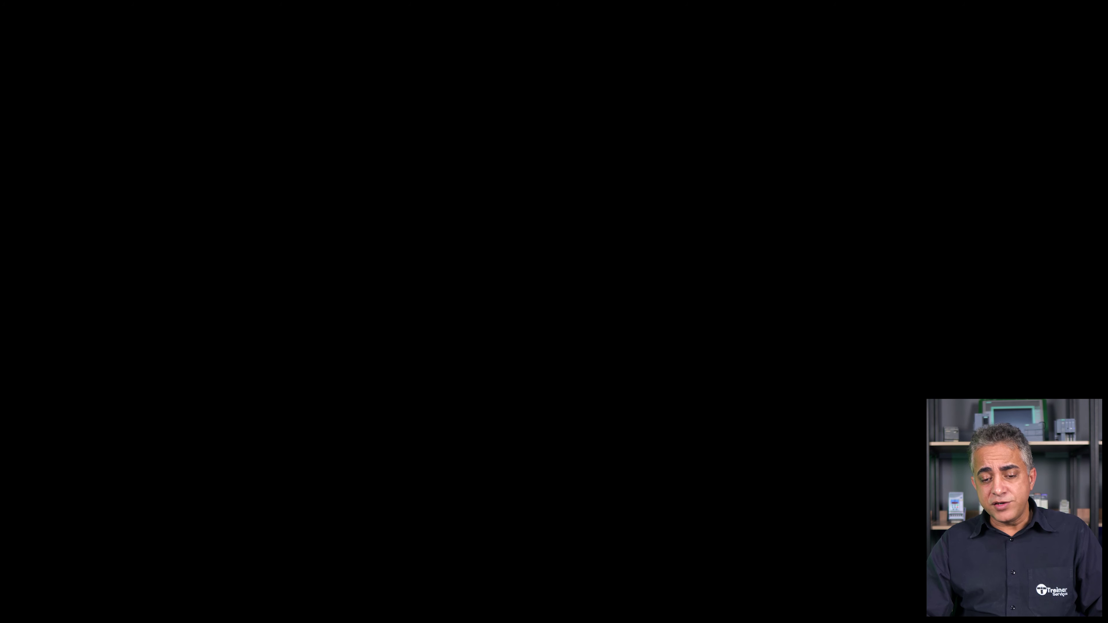
Choose English as the installer language and continue to the setup wizard
left_click(554, 305)
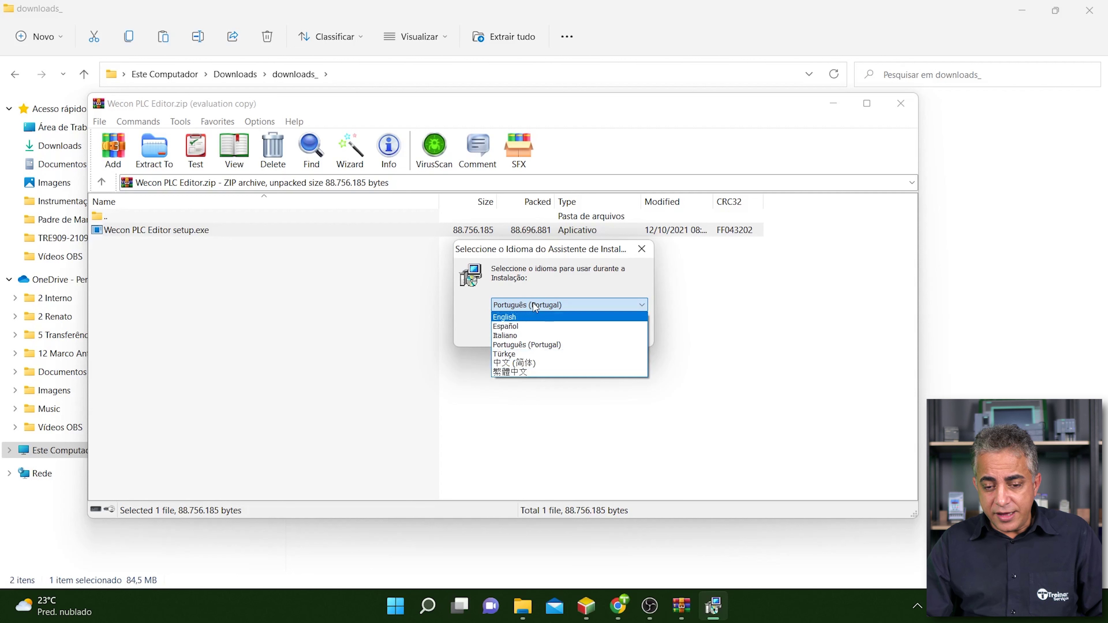
left_click(506, 317)
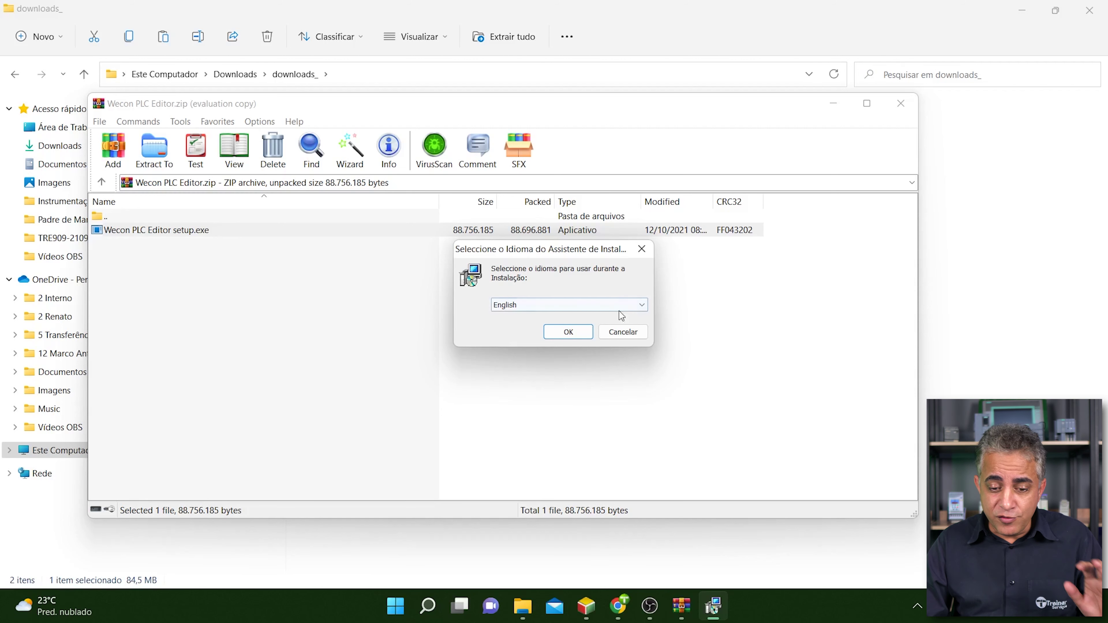
left_click(569, 332)
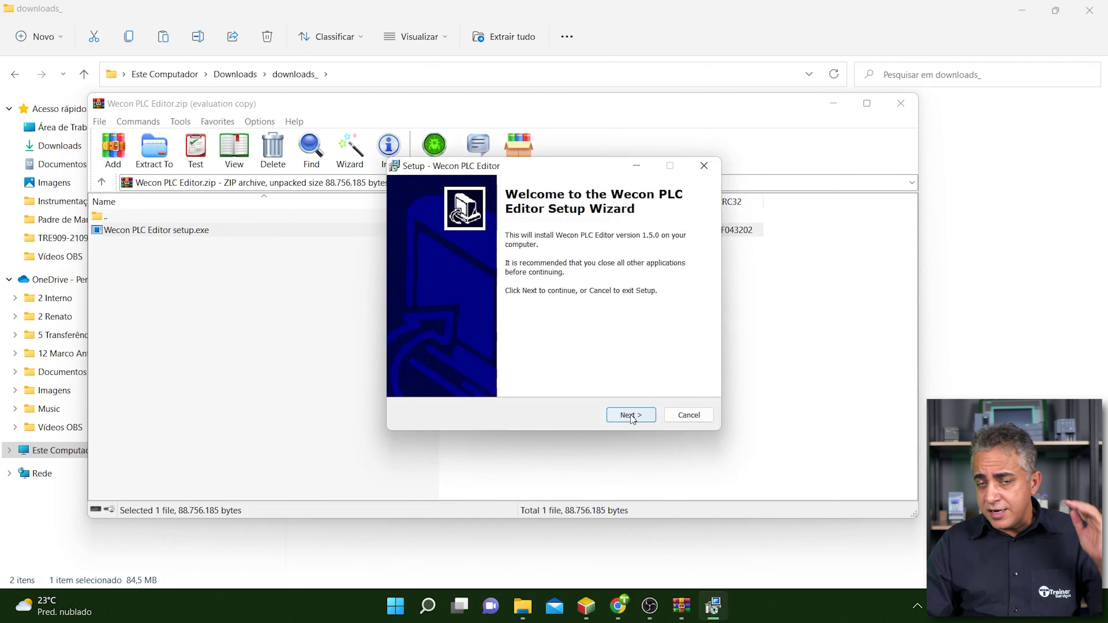
Accept the licence agreement, install Wecon PLC Editor to the default folders, and finish with both runtime libraries and the USB driver selected
left_click(631, 415)
left_click(495, 371)
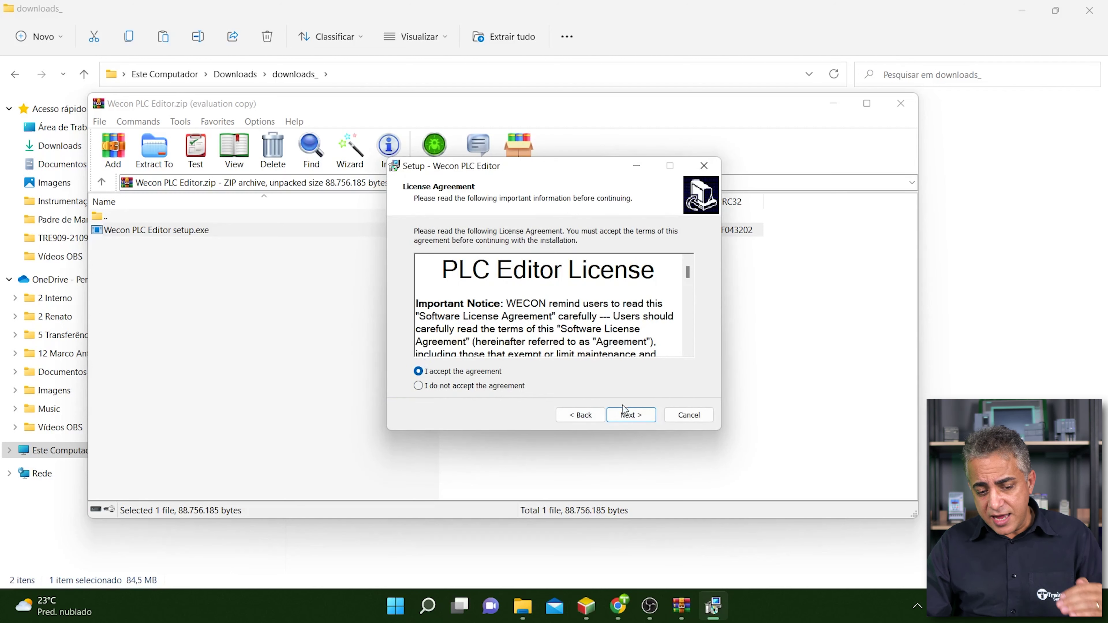
left_click(632, 415)
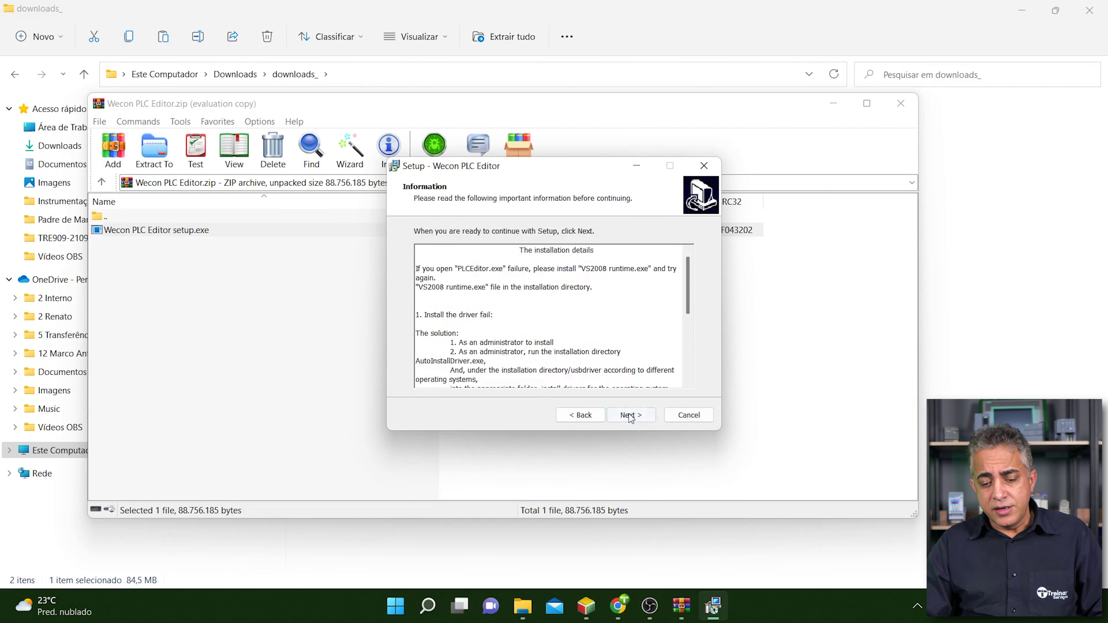
left_click(631, 415)
left_click(631, 415)
left_click(632, 416)
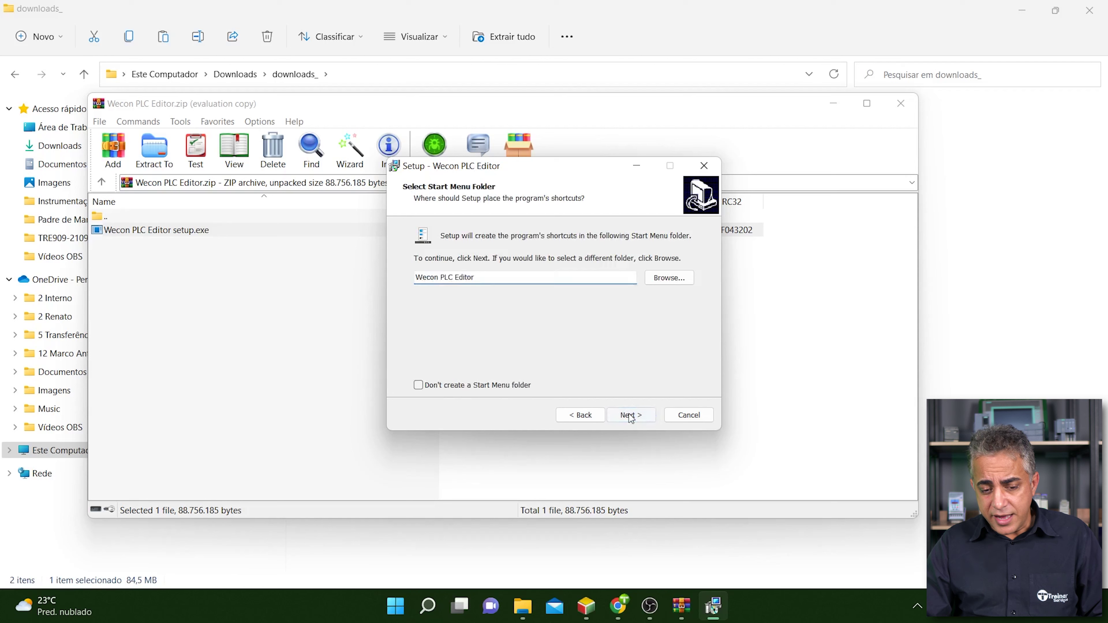
left_click(631, 415)
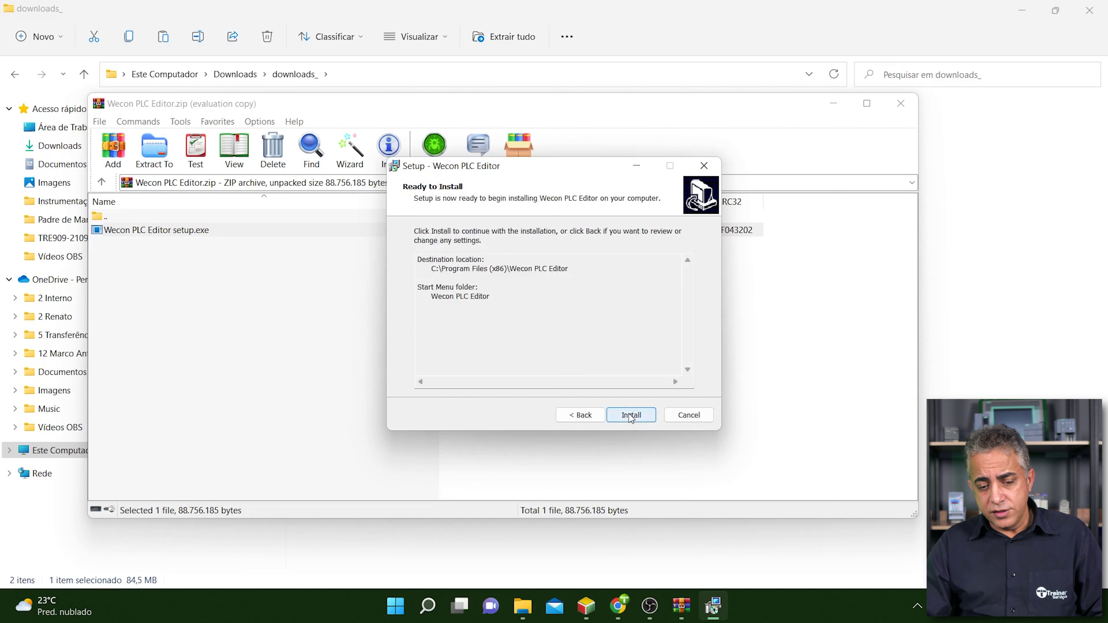
left_click(631, 415)
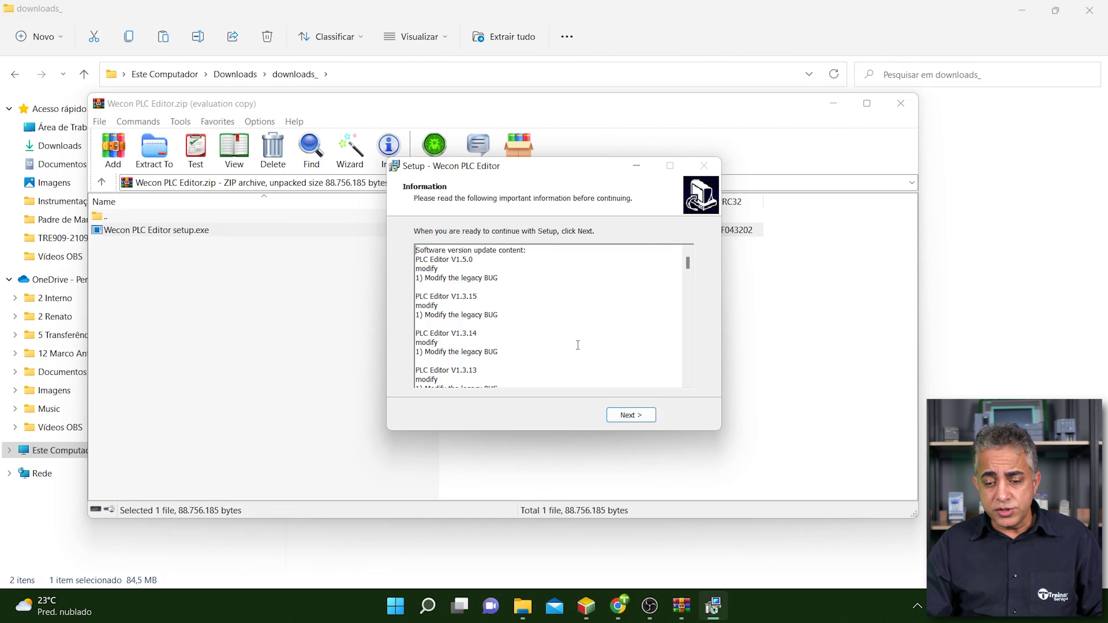
left_click(641, 417)
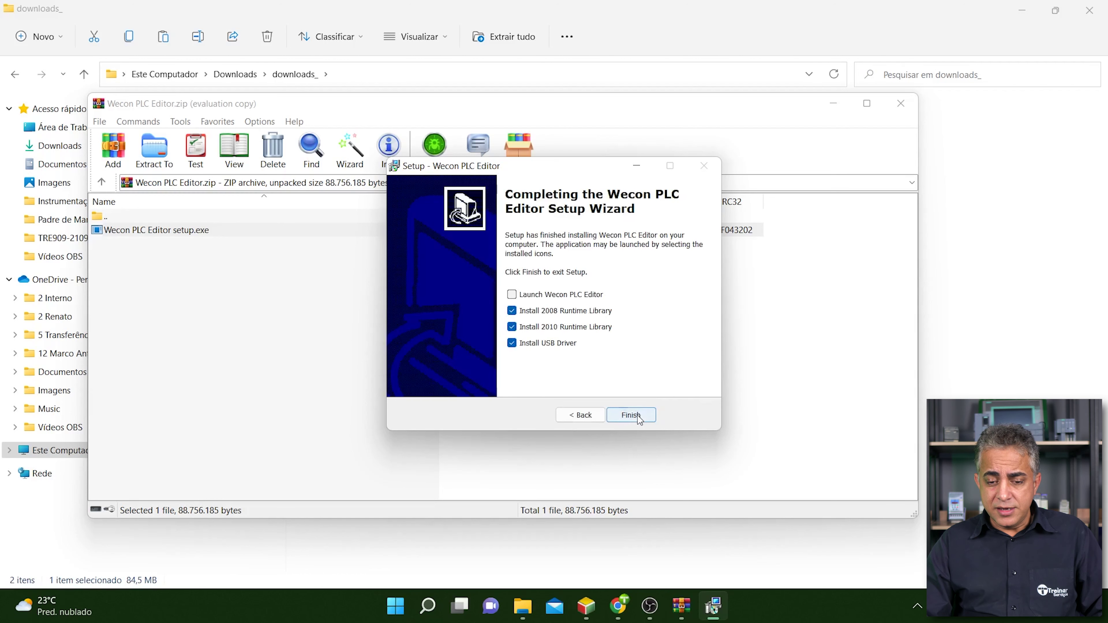
left_click(631, 414)
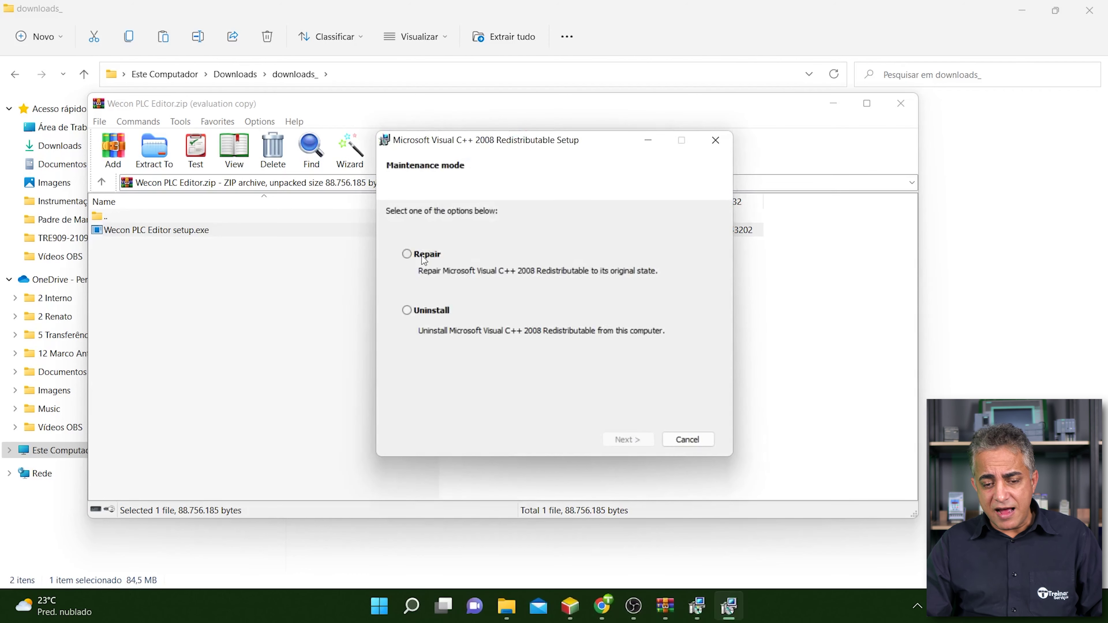
Repair the Microsoft Visual C++ 2008 and Visual C++ 2010 x86 redistributables and finish both maintenance wizards
left_click(414, 259)
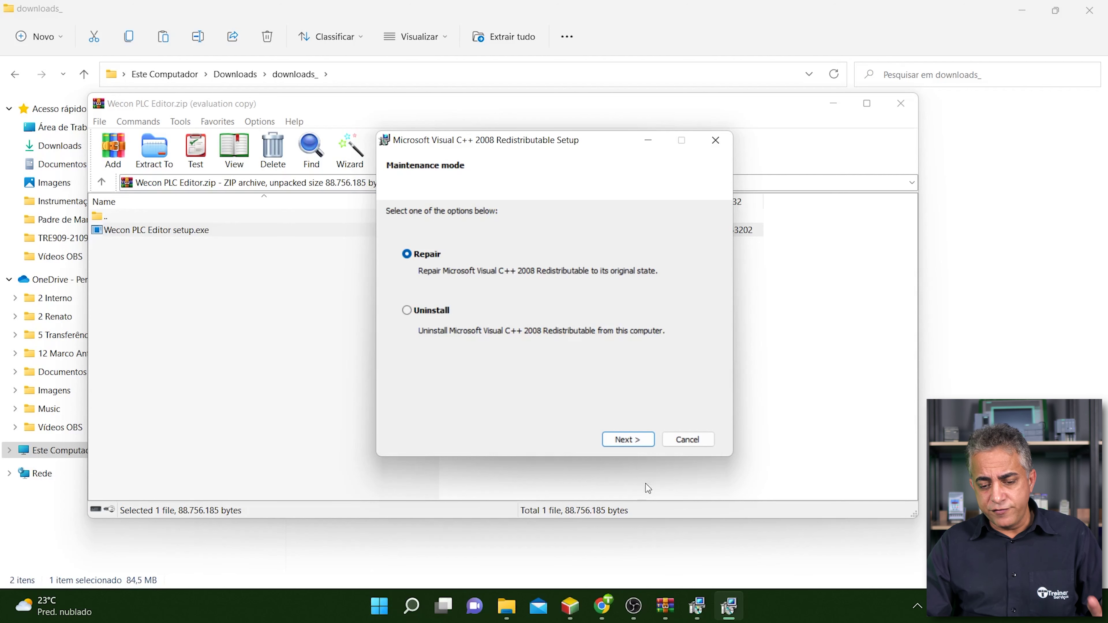
left_click(632, 440)
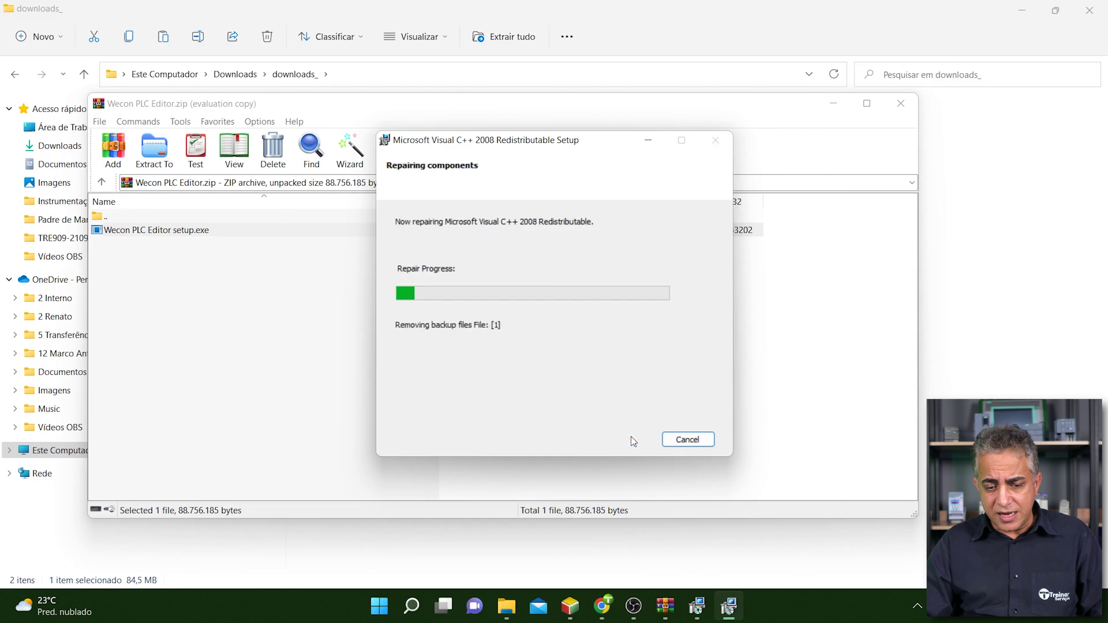
left_click(683, 439)
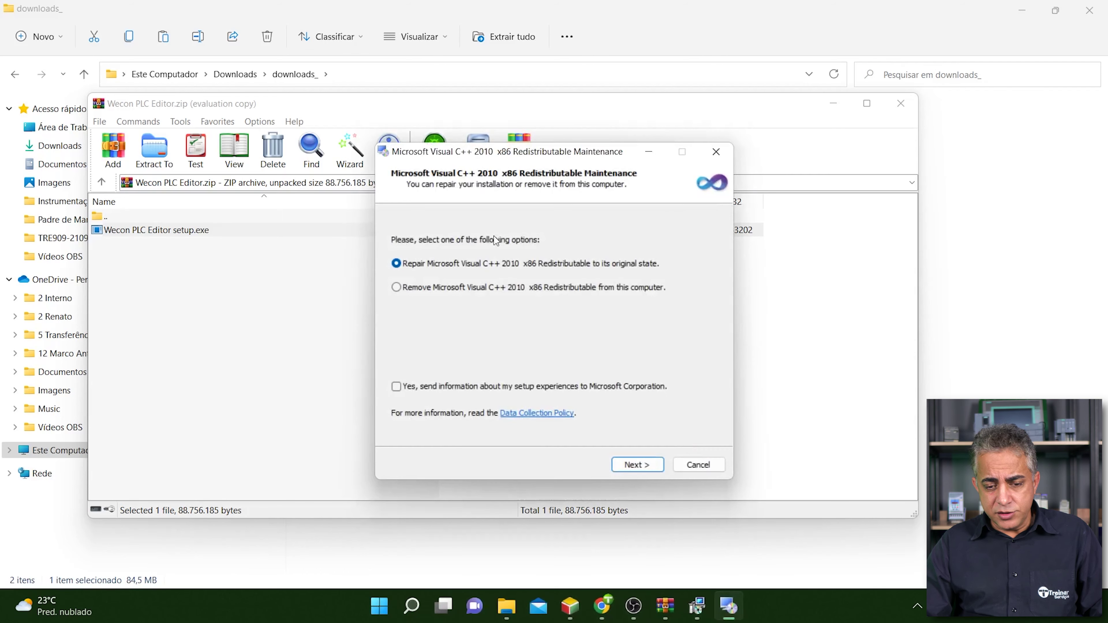
left_click(651, 465)
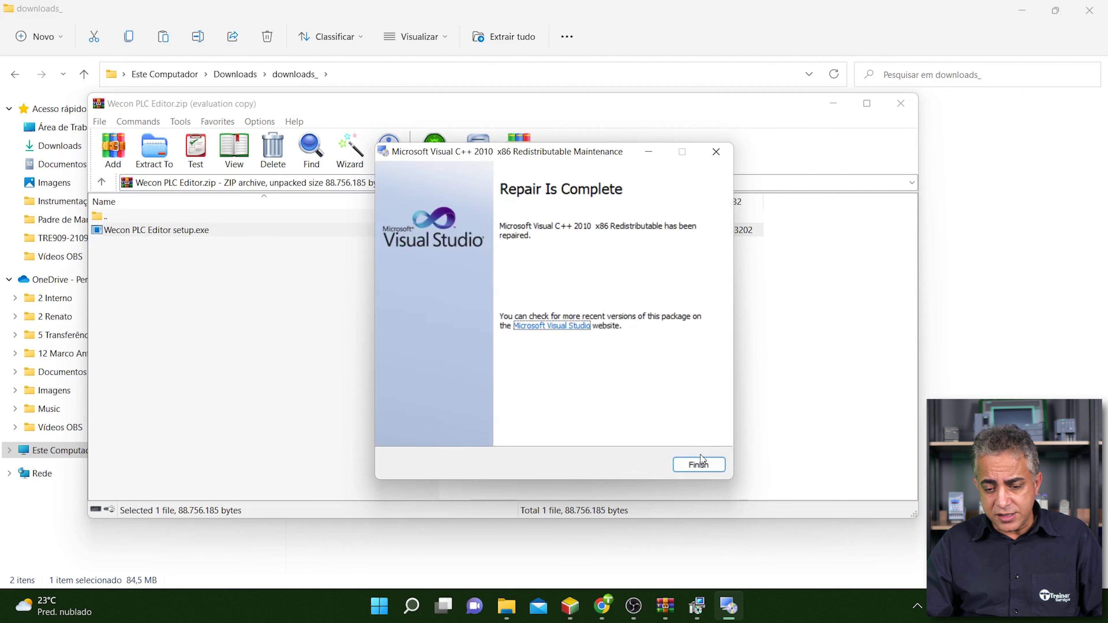
left_click(698, 465)
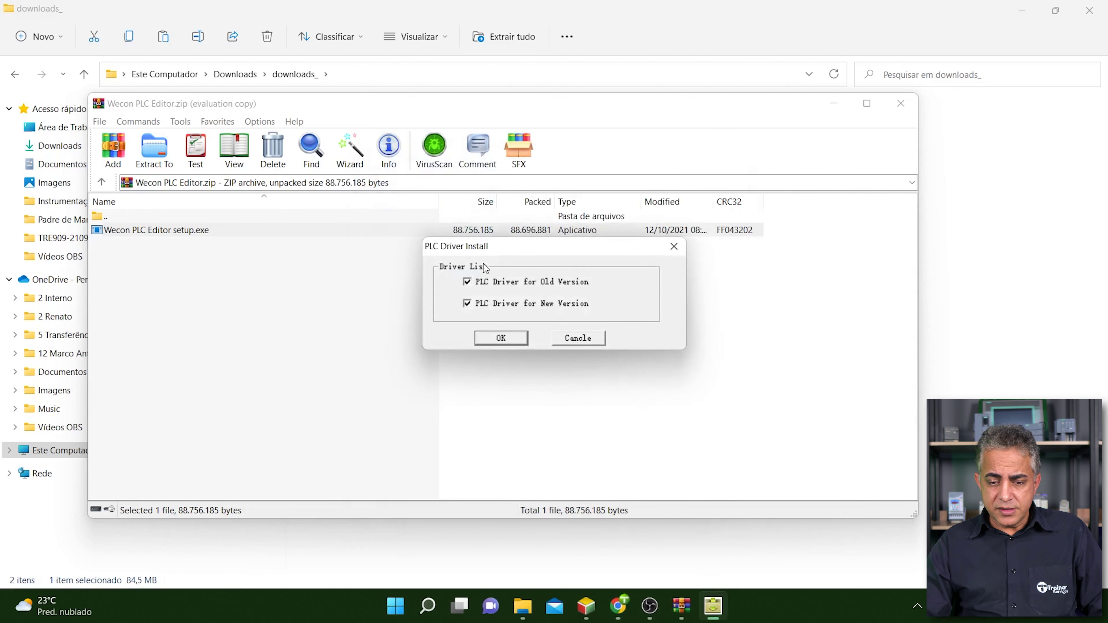
Run the device driver installations for the old and new PLC driver versions, then close the installer archive
left_click(509, 341)
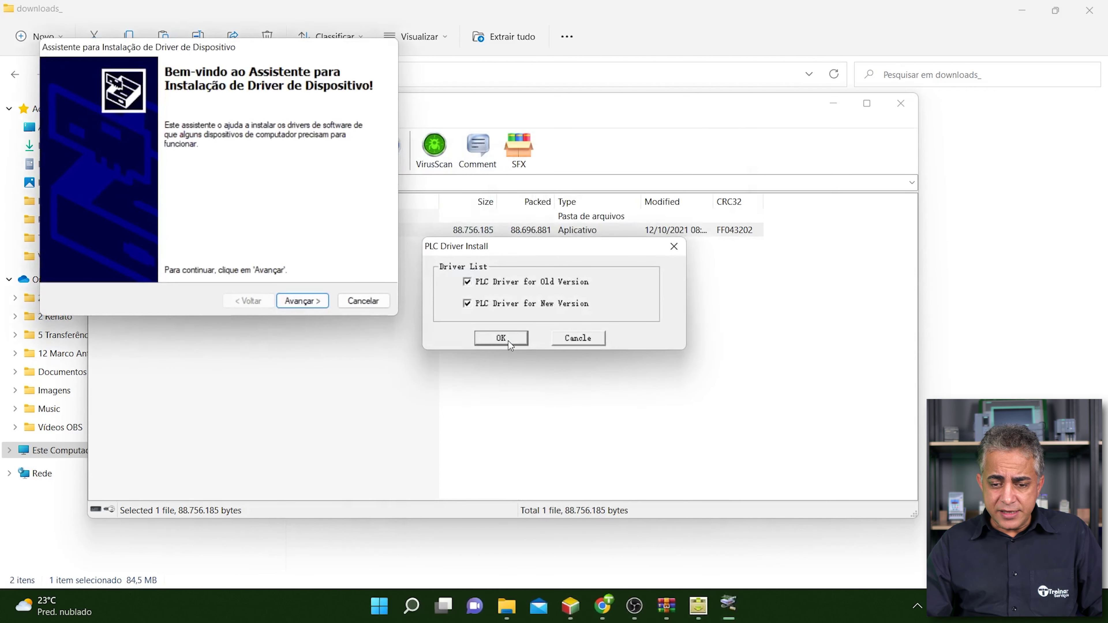
left_click(318, 302)
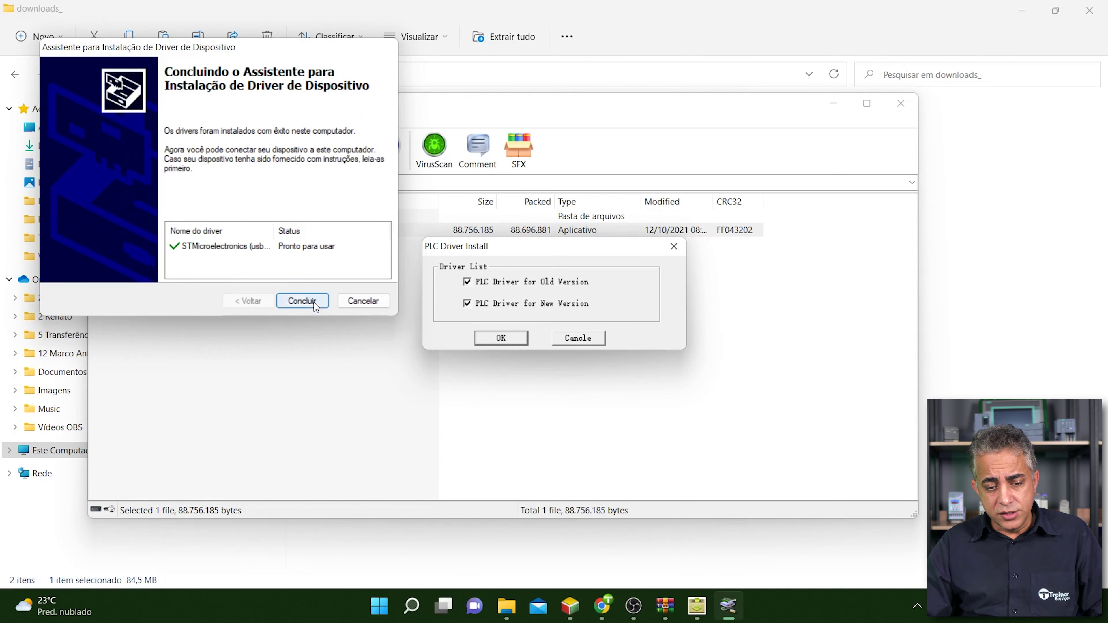
left_click(313, 303)
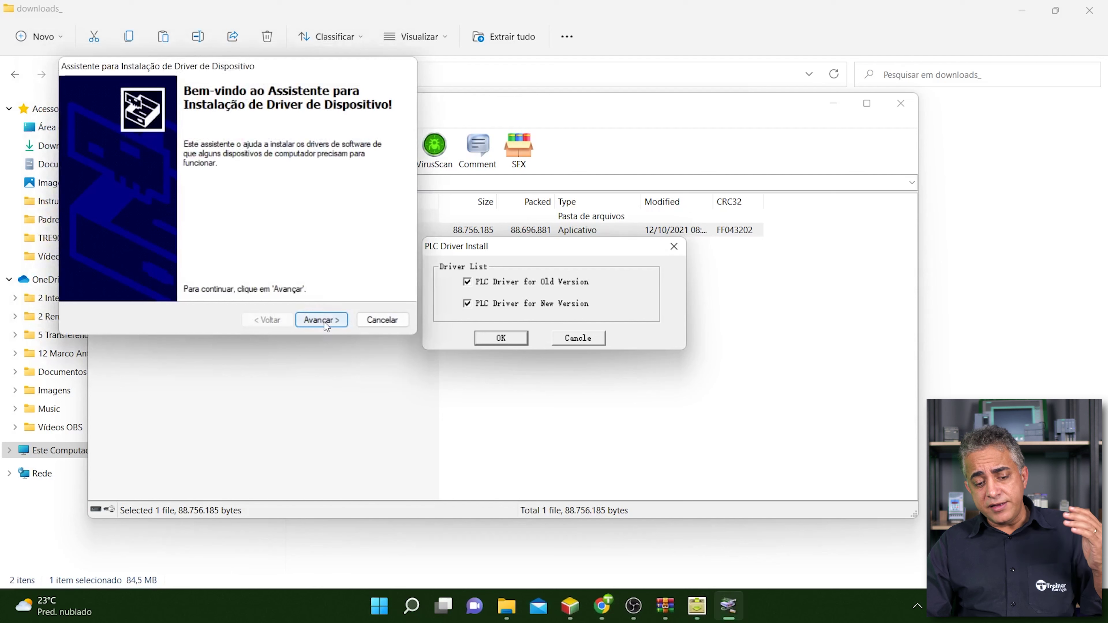
left_click(326, 322)
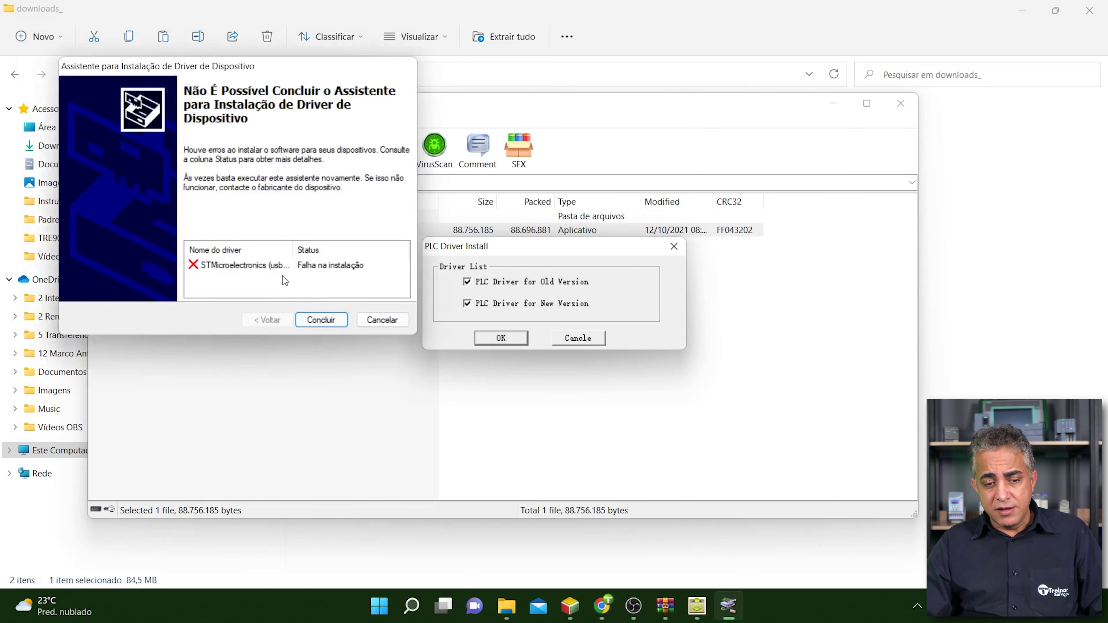
left_click(327, 311)
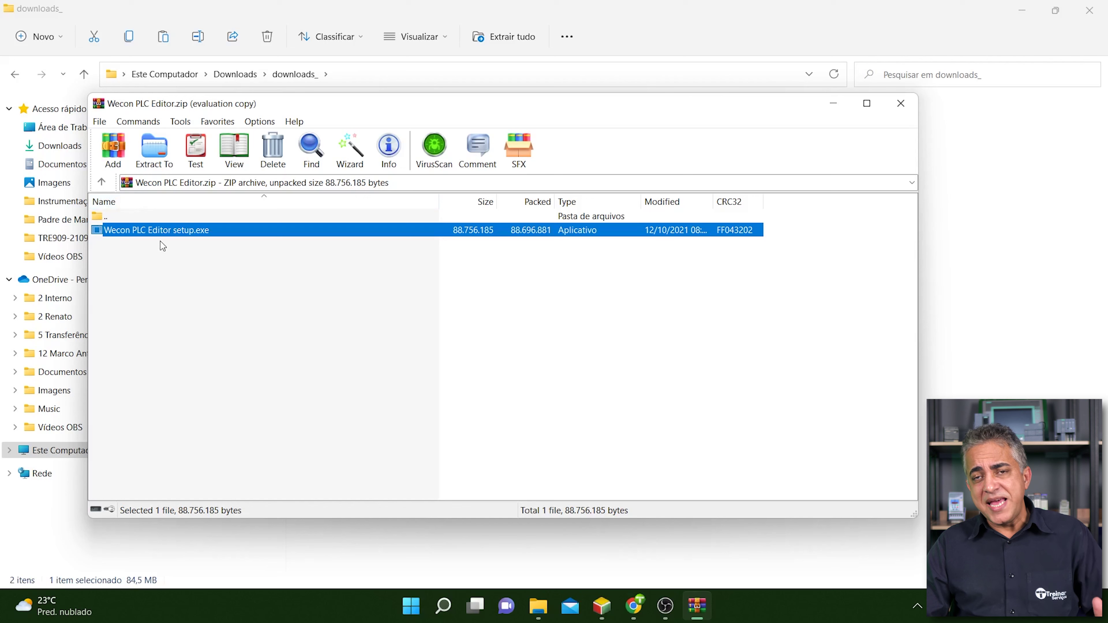
left_click(900, 103)
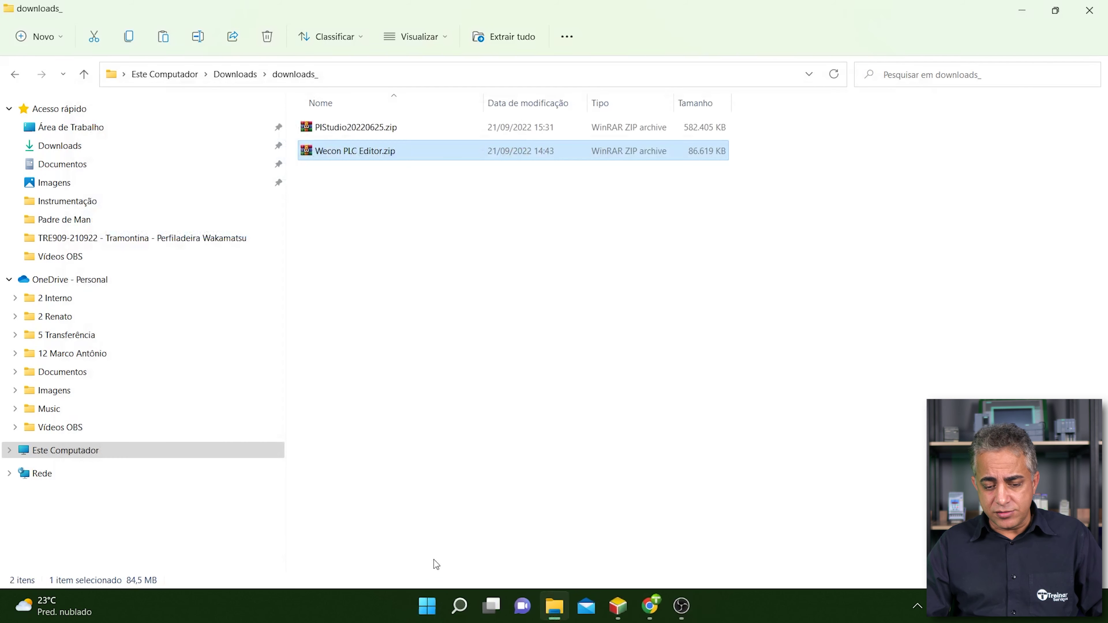
Find and launch the installed Wecon PLC Editor to check that it opens, and close it again
left_click(466, 608)
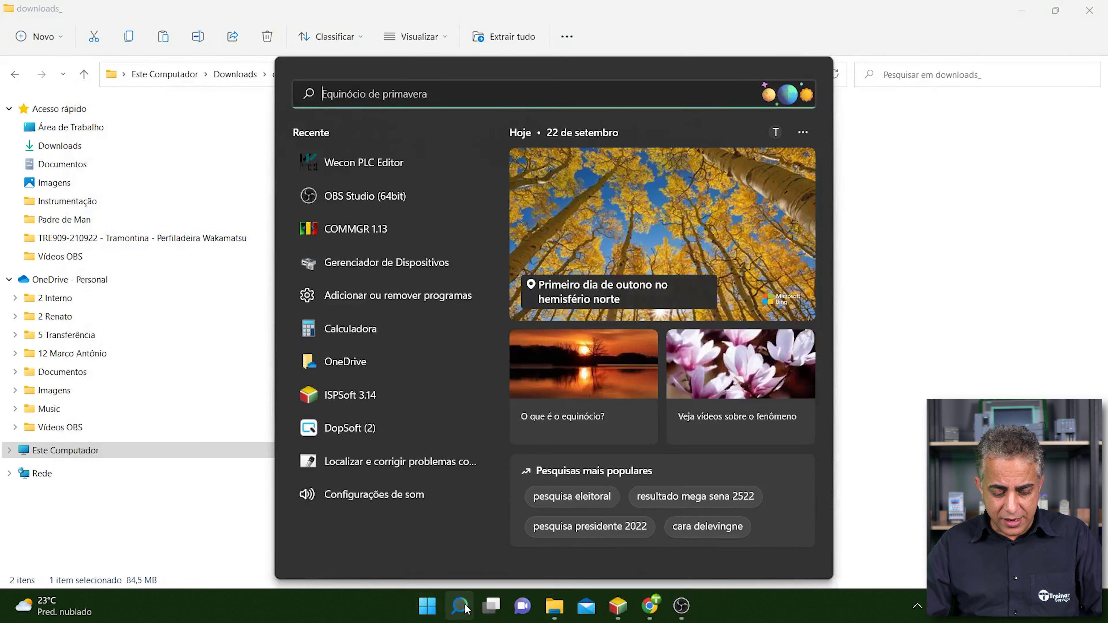
type("we")
left_click(383, 217)
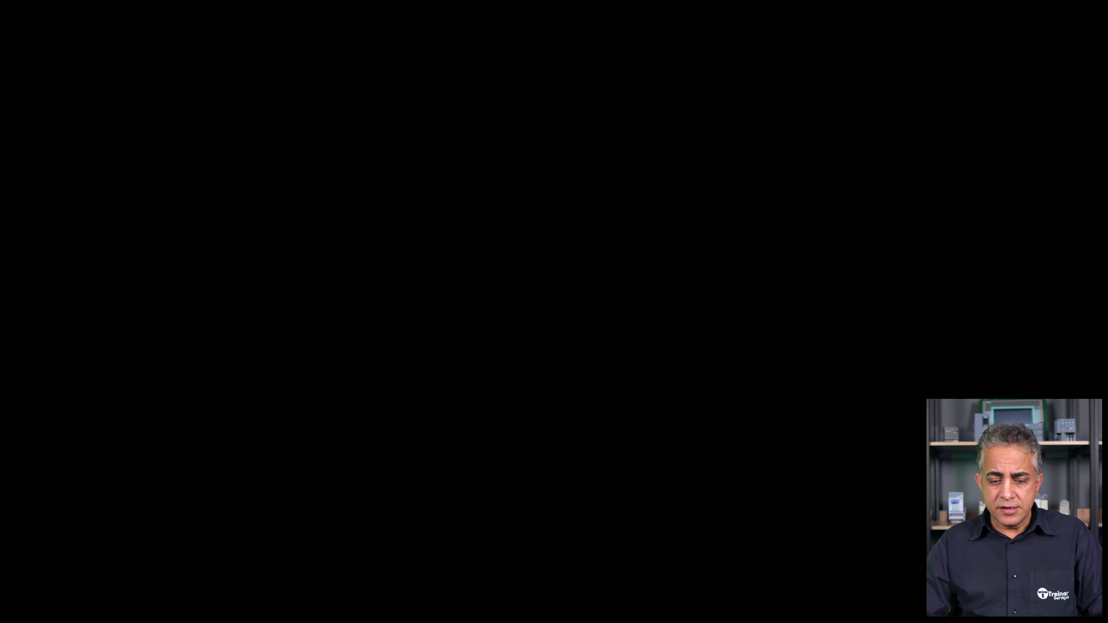
left_click(504, 418)
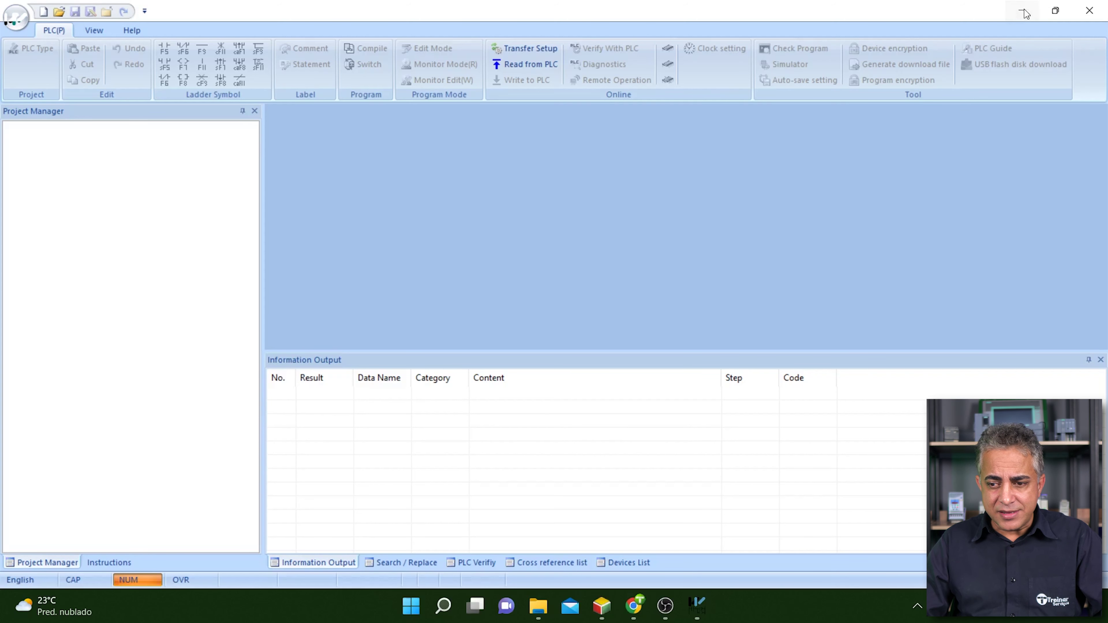
left_click(1089, 10)
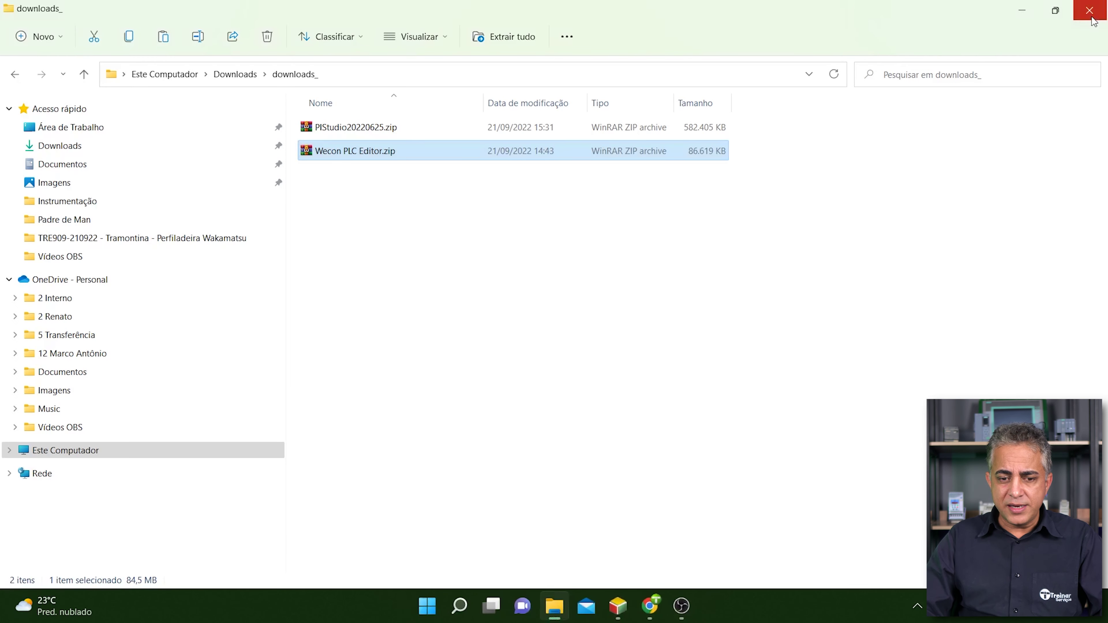
Open the PIStudio20220625.zip archive, run PIStudio20220625.exe, and choose English as the installer language
double_click(354, 128)
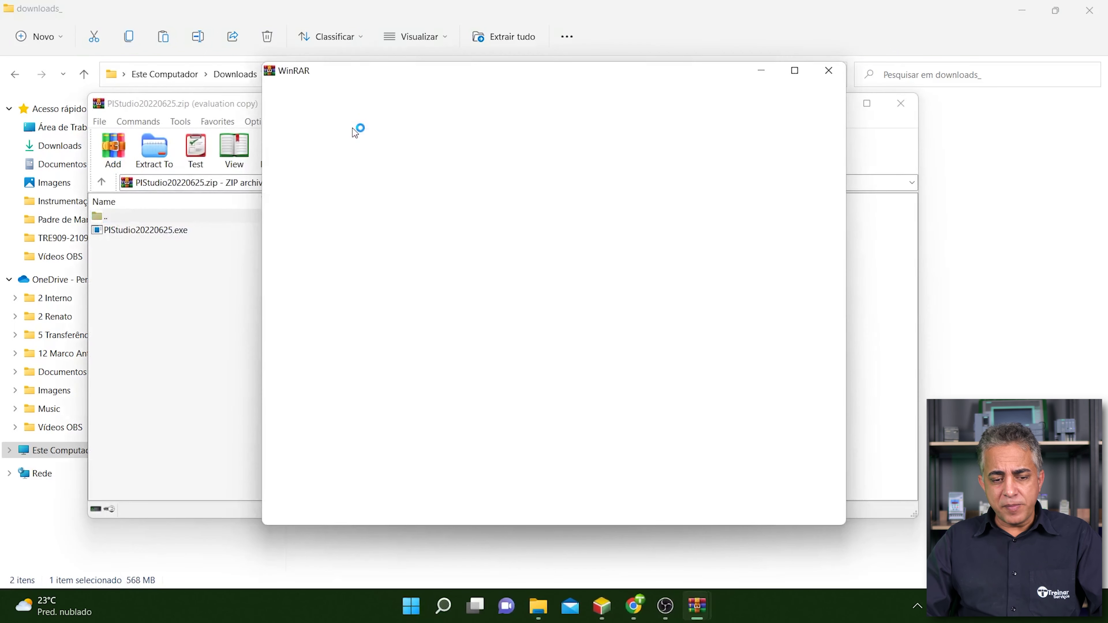
left_click(828, 71)
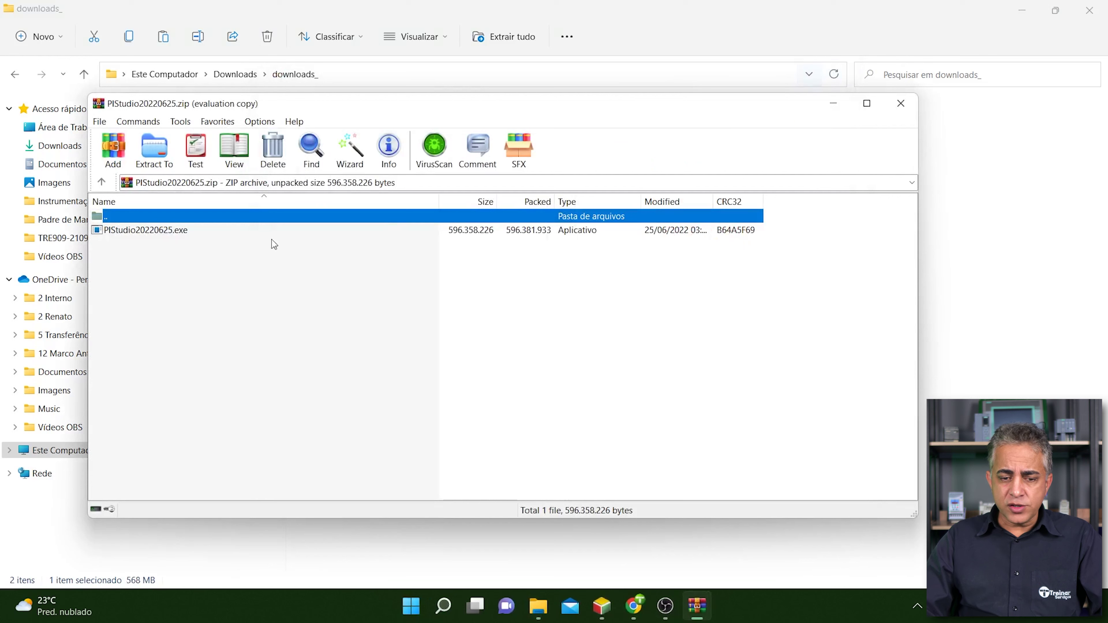
double_click(149, 235)
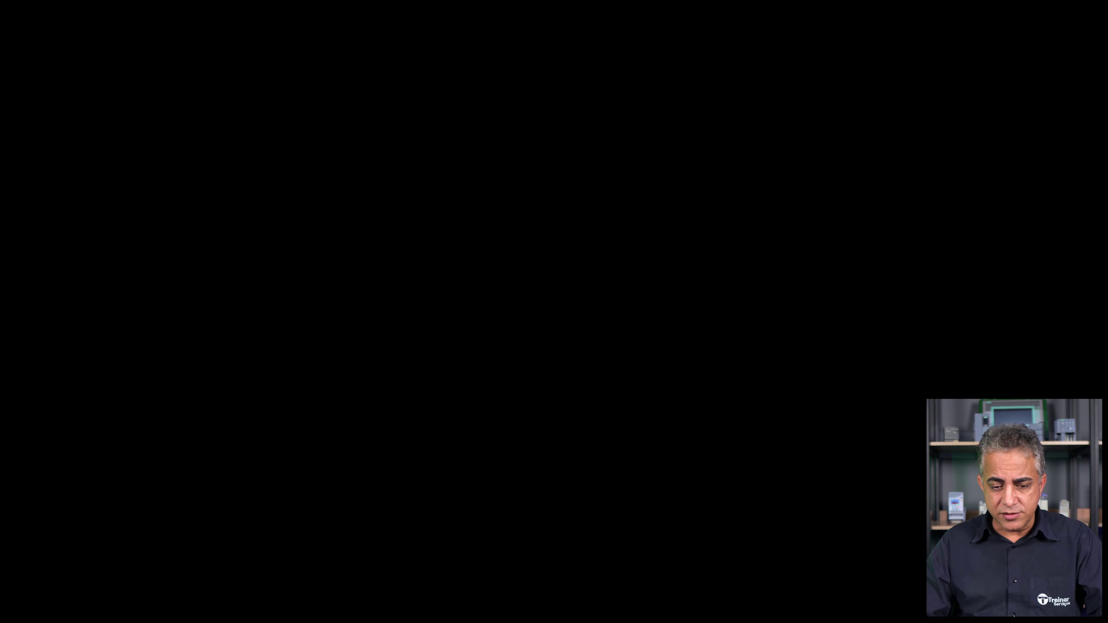
left_click(486, 425)
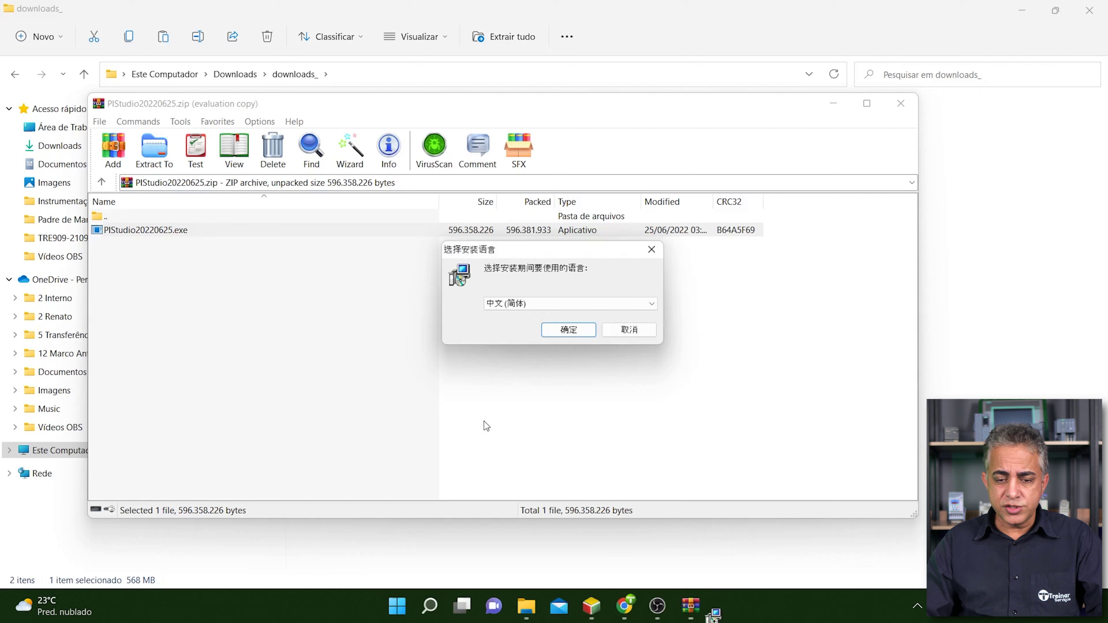
left_click(520, 309)
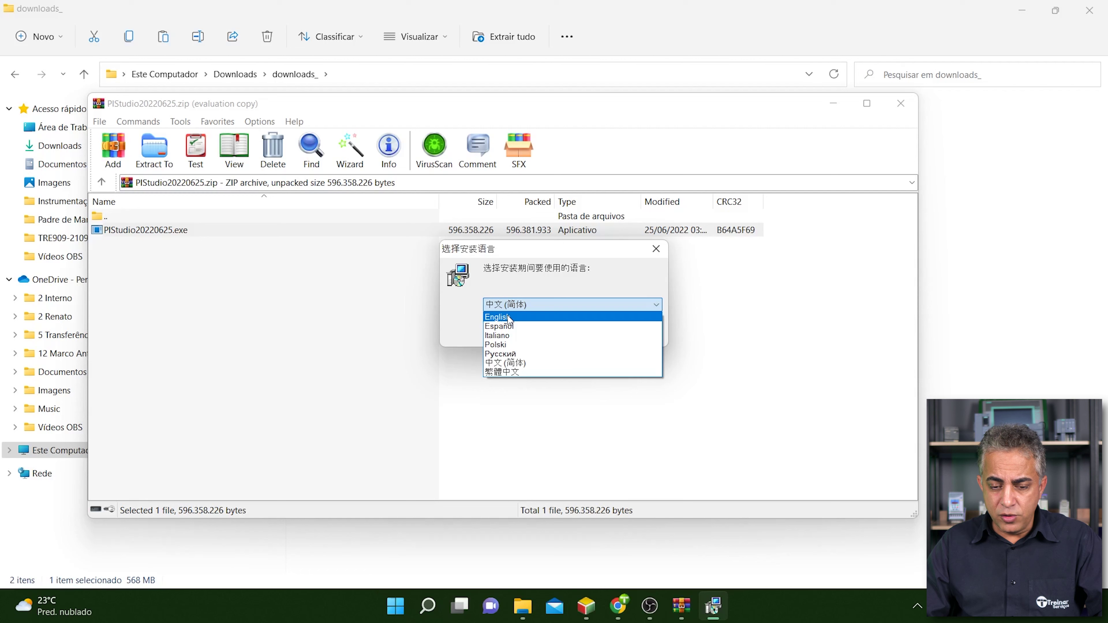
left_click(508, 318)
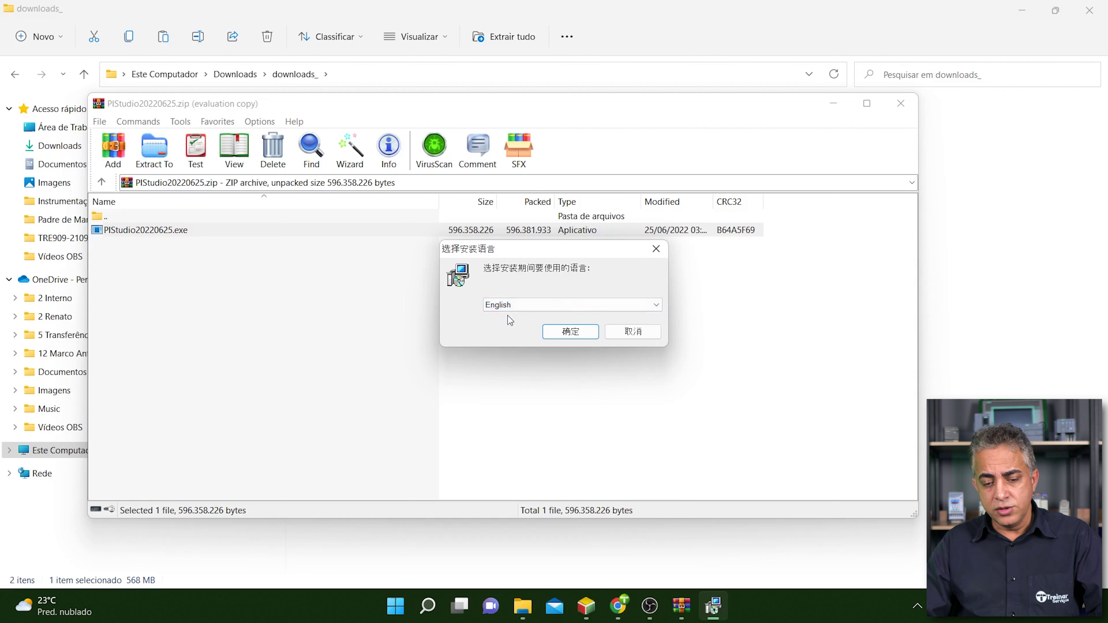
left_click(562, 333)
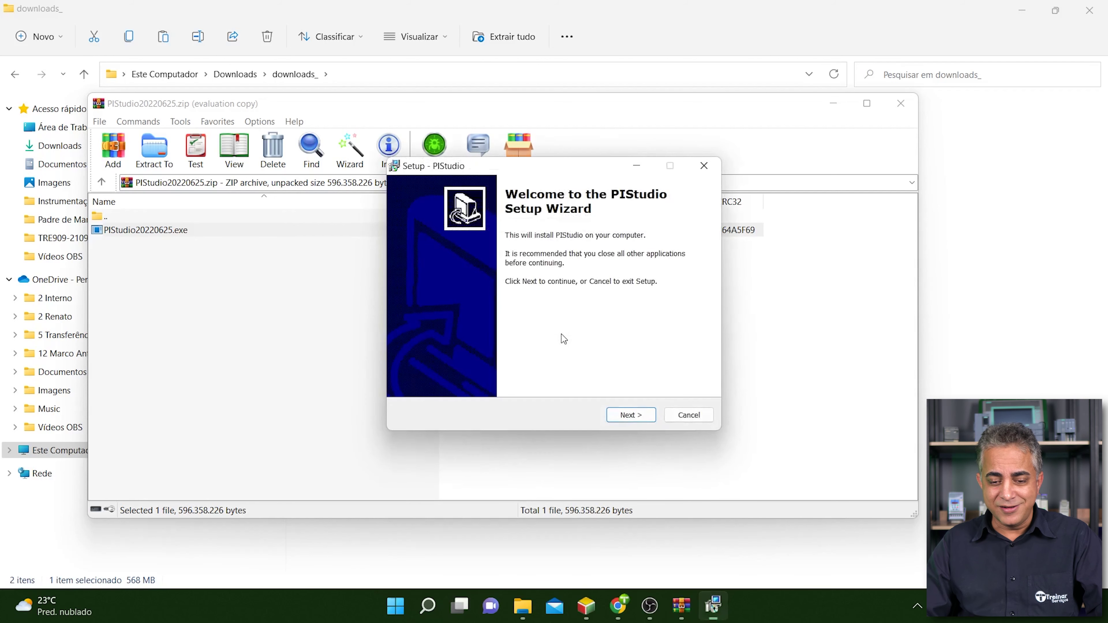
Accept the licence agreement, install PIStudio to the default folders without a desktop icon, and finish with PIStudio and both VC runtimes set to launch
left_click(630, 415)
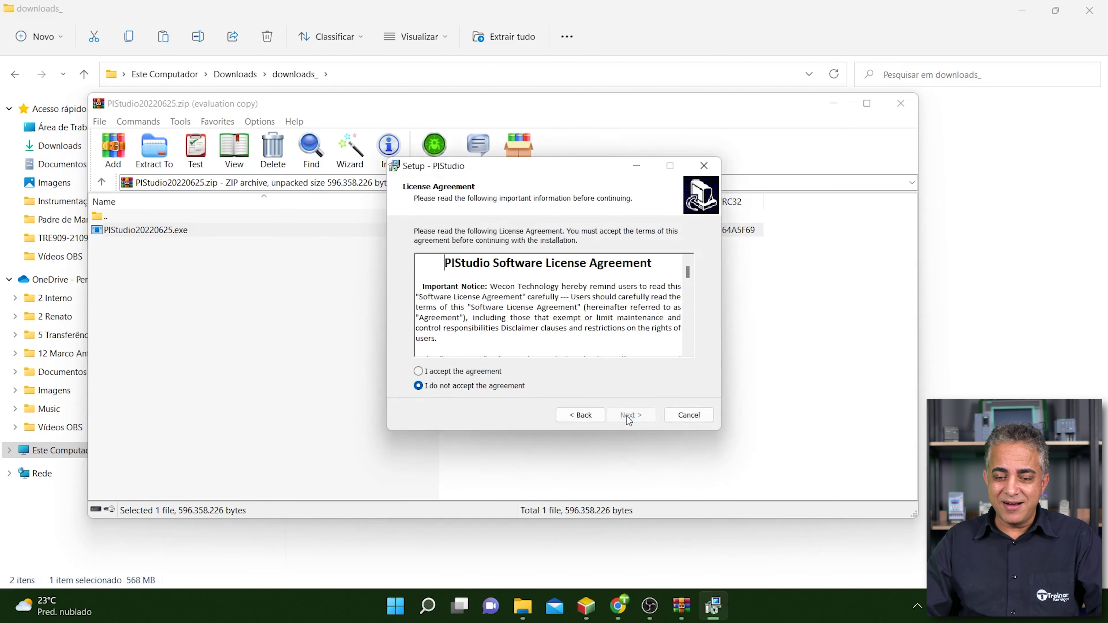
left_click(458, 371)
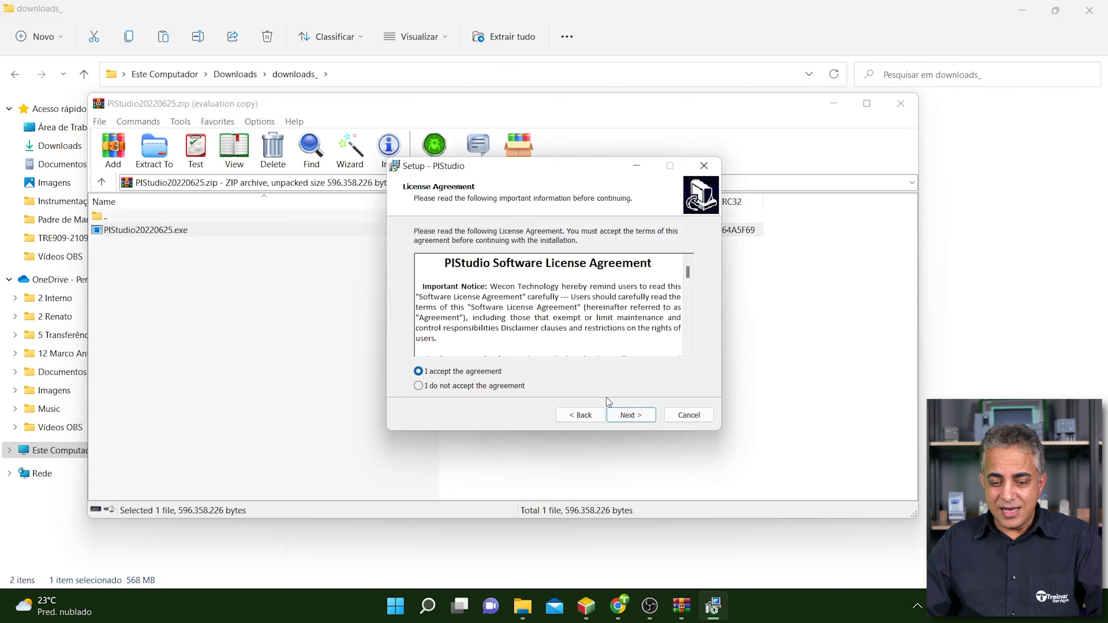
left_click(639, 417)
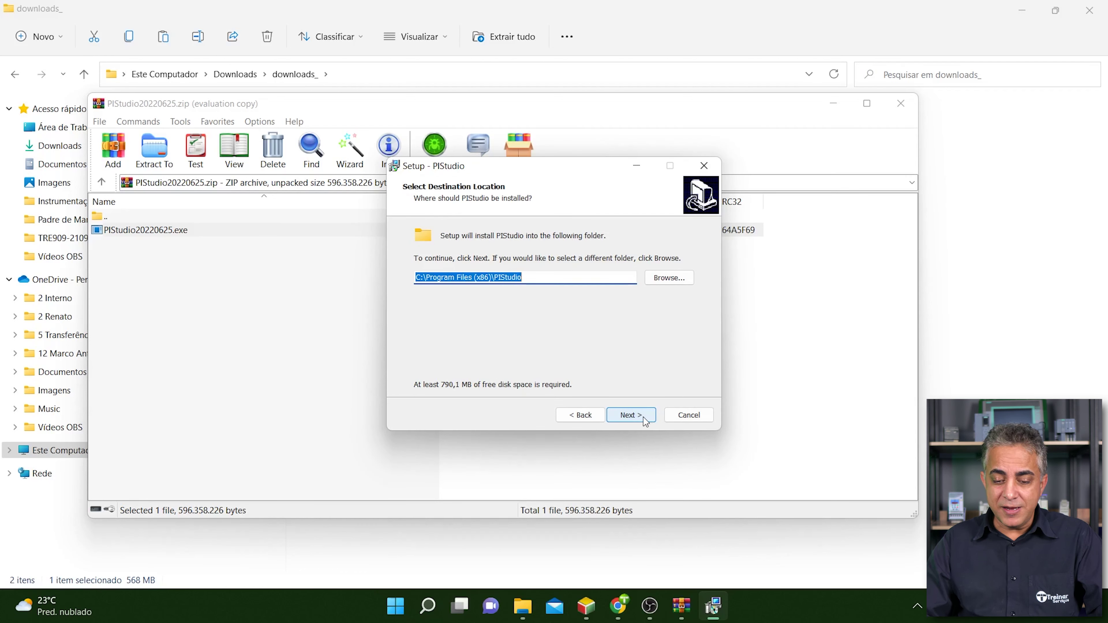
left_click(640, 417)
left_click(640, 417)
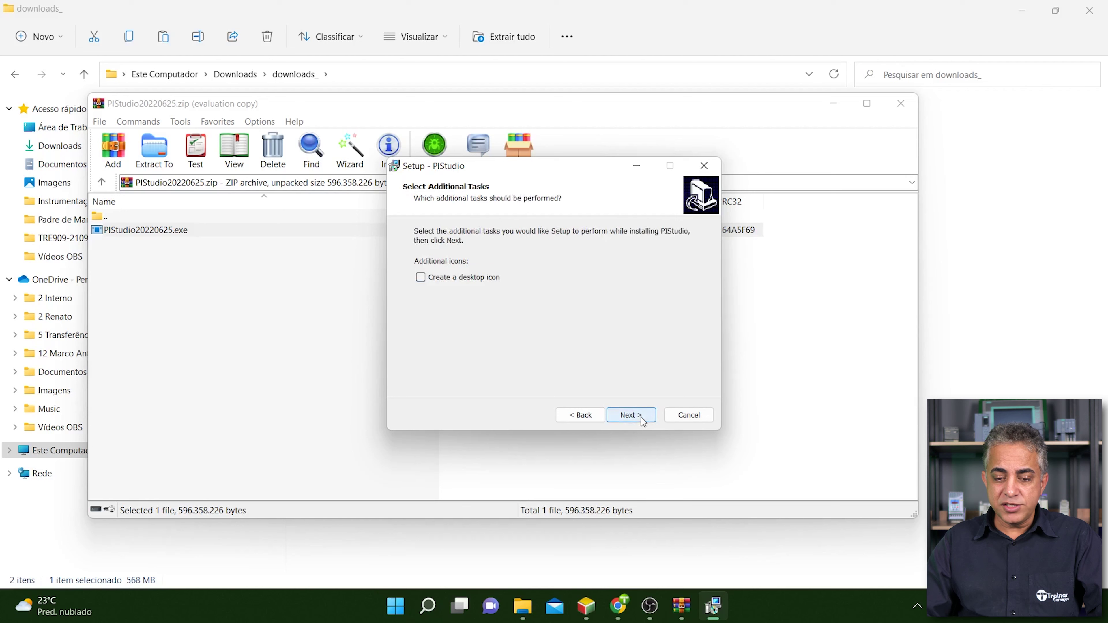
left_click(640, 417)
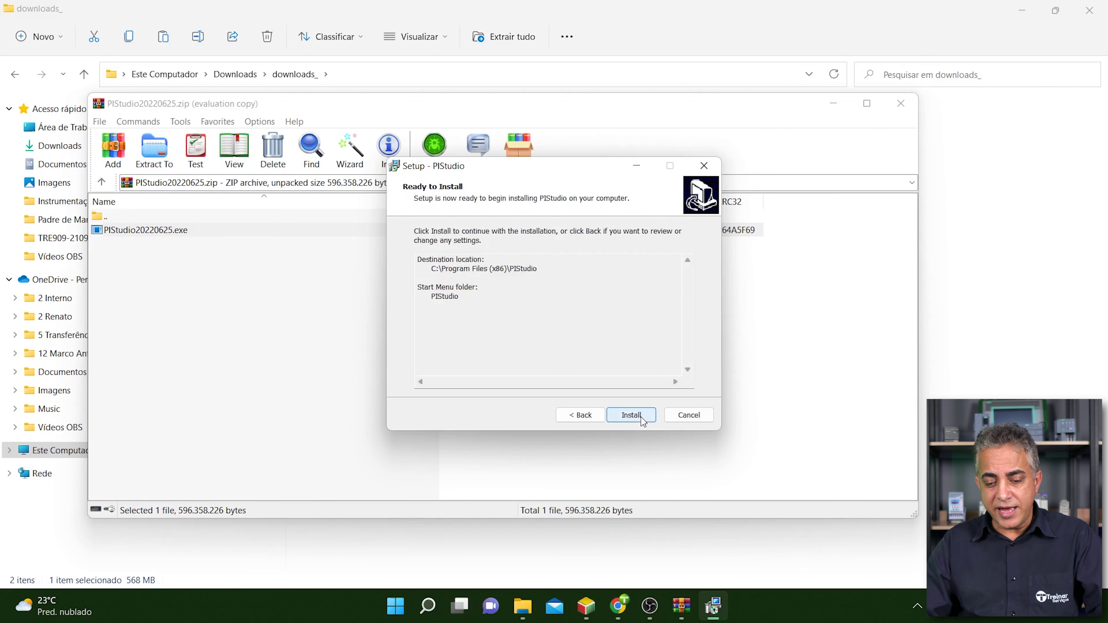
left_click(640, 417)
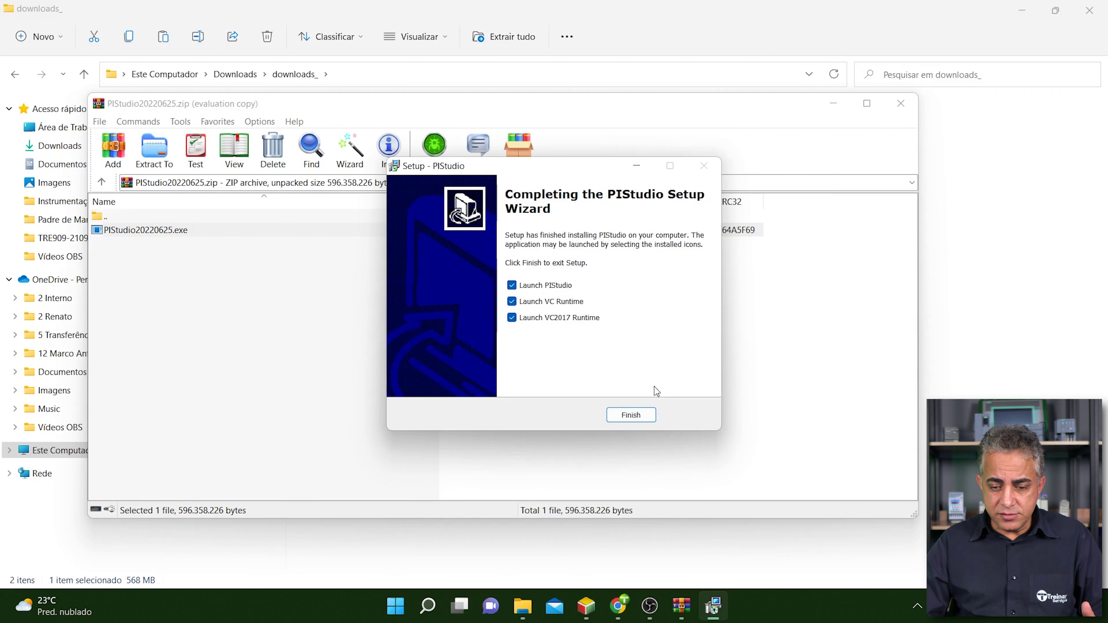
left_click(630, 414)
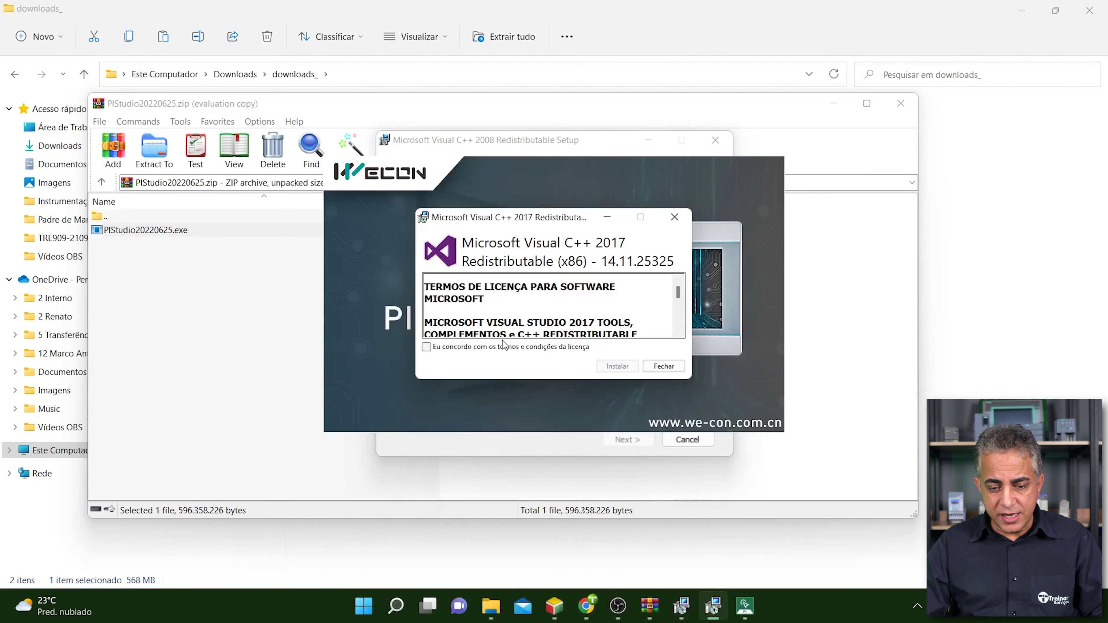
Try to install the Microsoft Visual C++ 2017 x86 redistributable with its licence accepted, and repair the Visual C++ 2008 redistributable
left_click(432, 348)
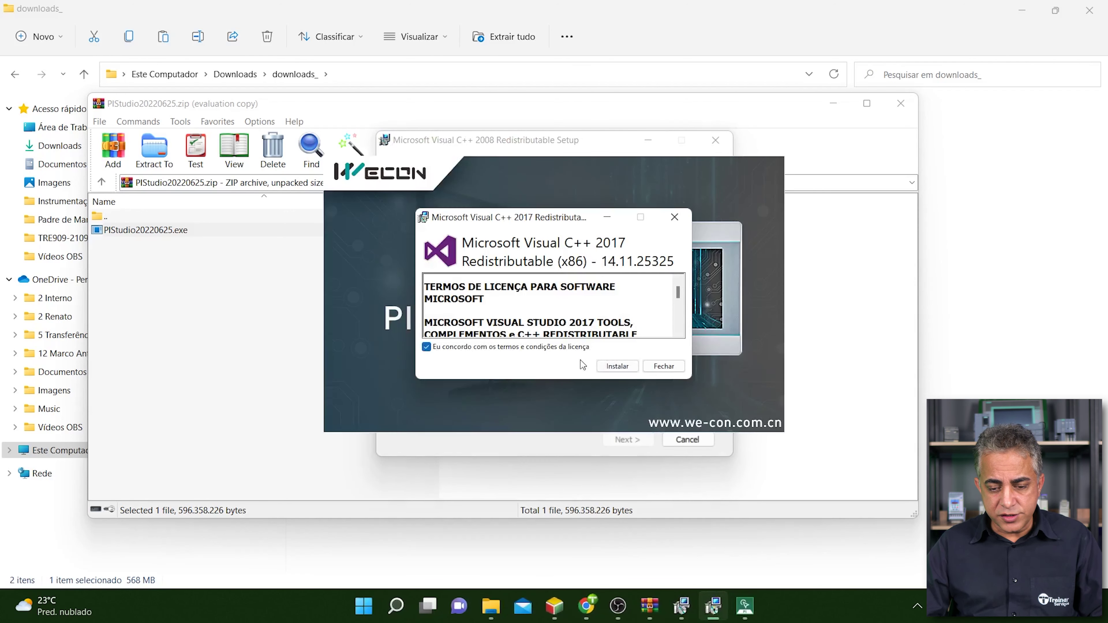
left_click(616, 367)
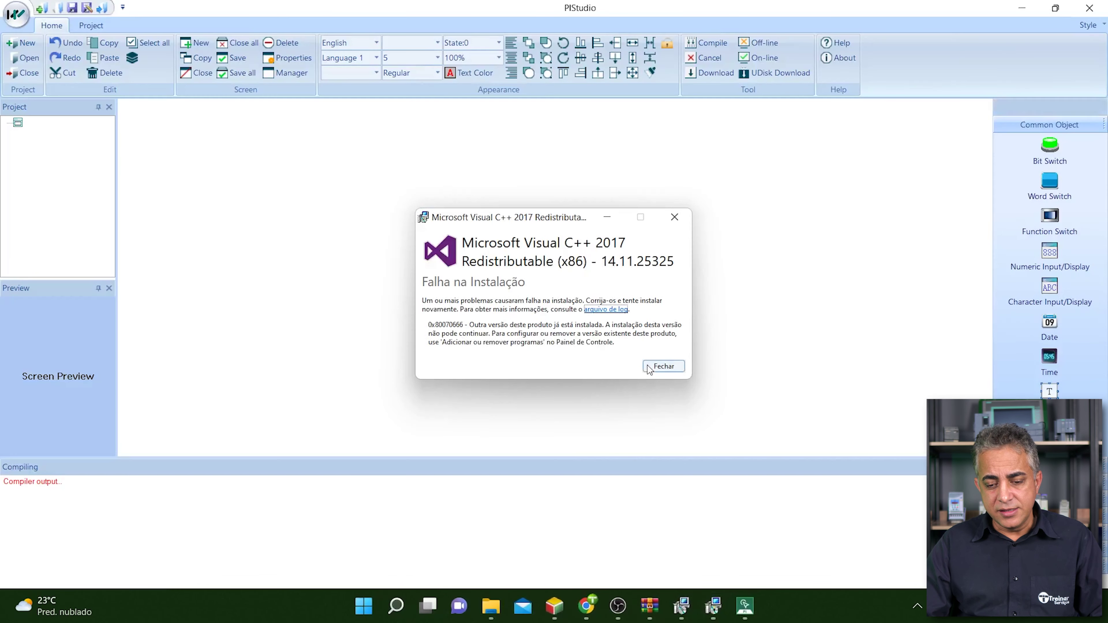
left_click(662, 366)
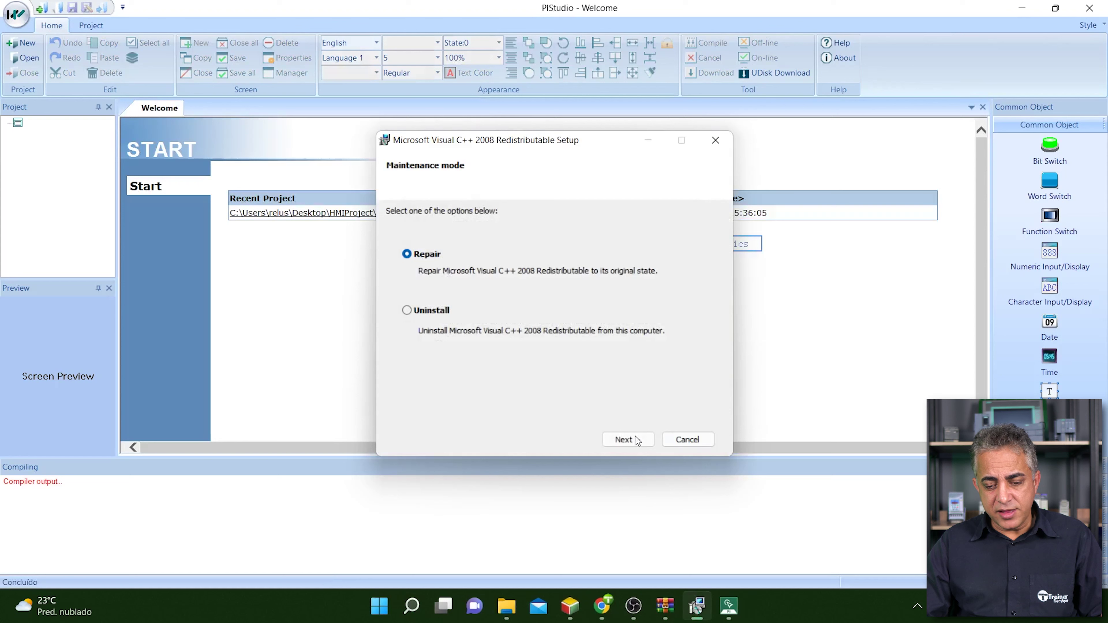
left_click(633, 440)
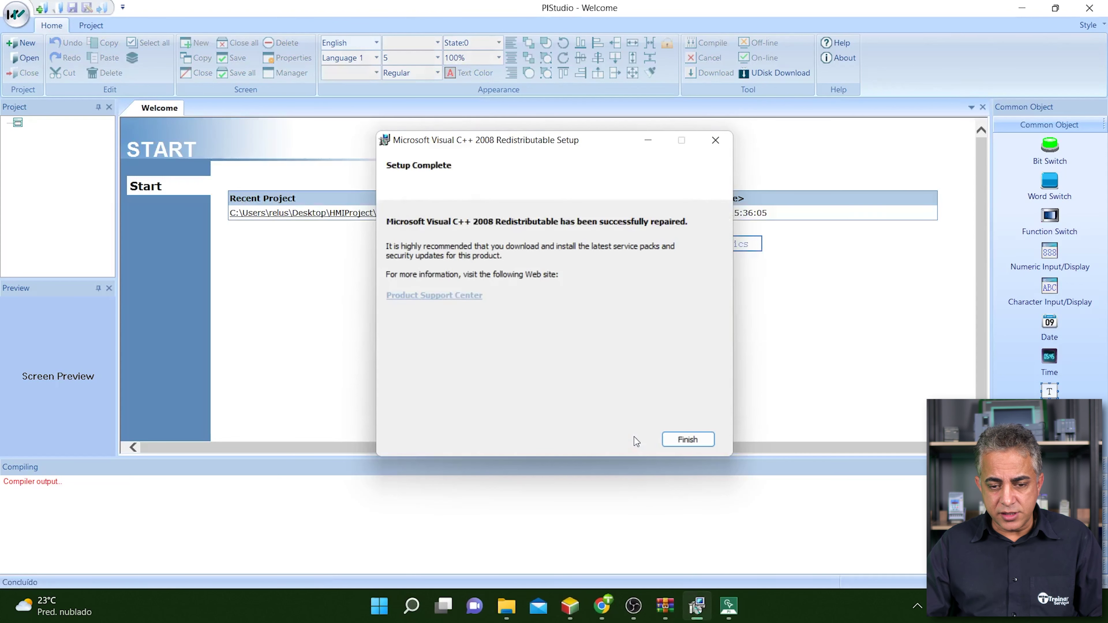
left_click(690, 440)
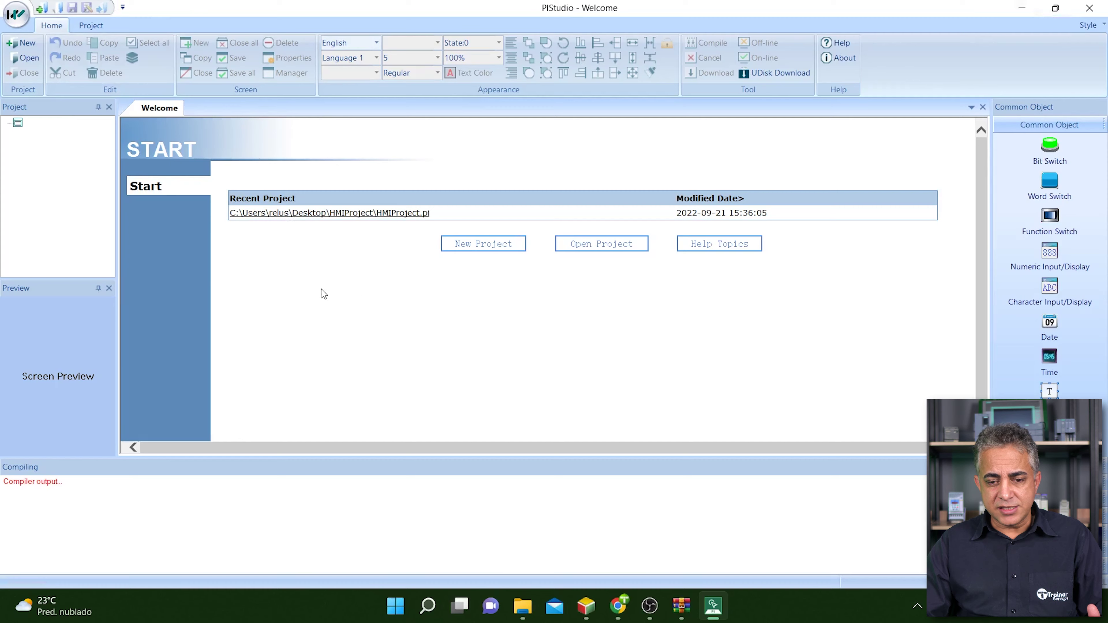
Minimise PIStudio and close the installer archive and the downloads_ folder
left_click(1021, 7)
mouse_move(681, 605)
left_click(900, 103)
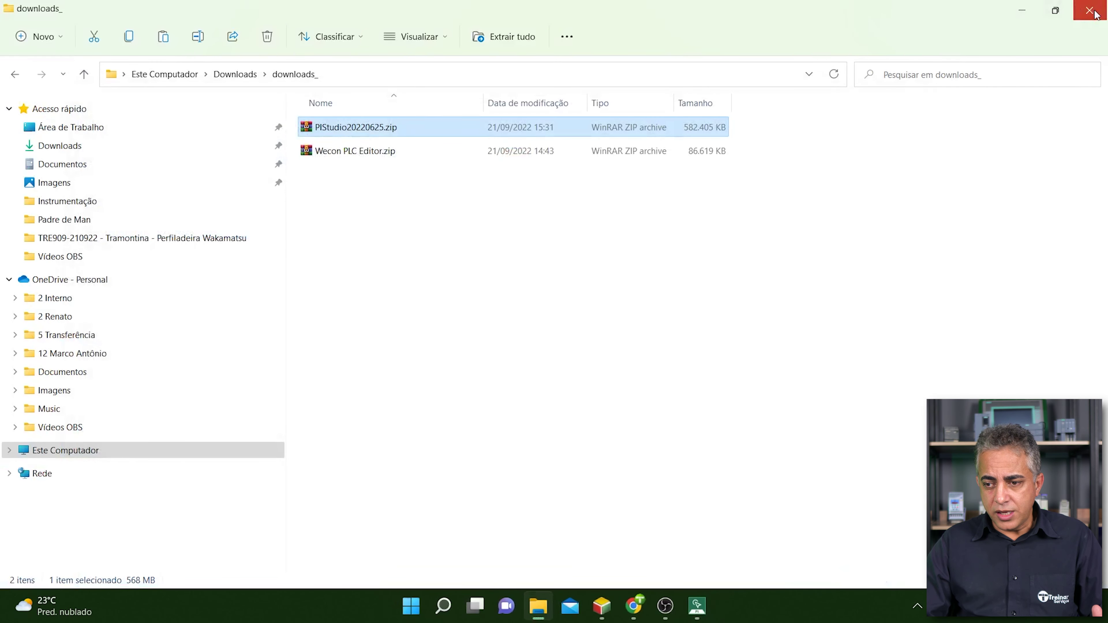
left_click(1089, 10)
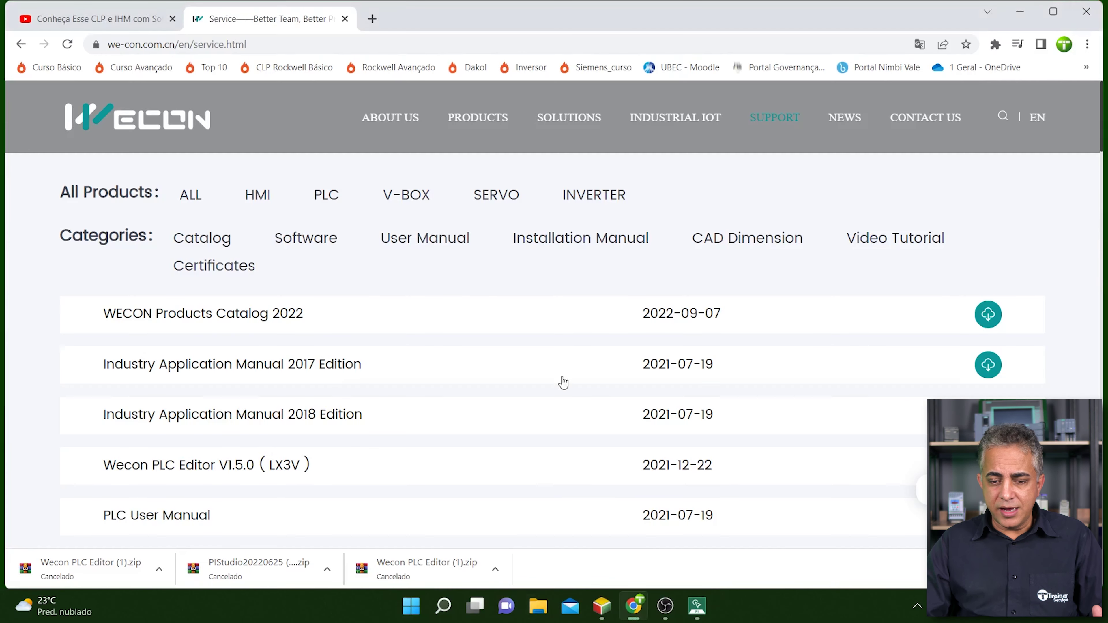
Launch Wecon PLC Editor and create a new project with PLC series LXCPU, type LX3V and the Ladder language
left_click(442, 602)
left_click(365, 168)
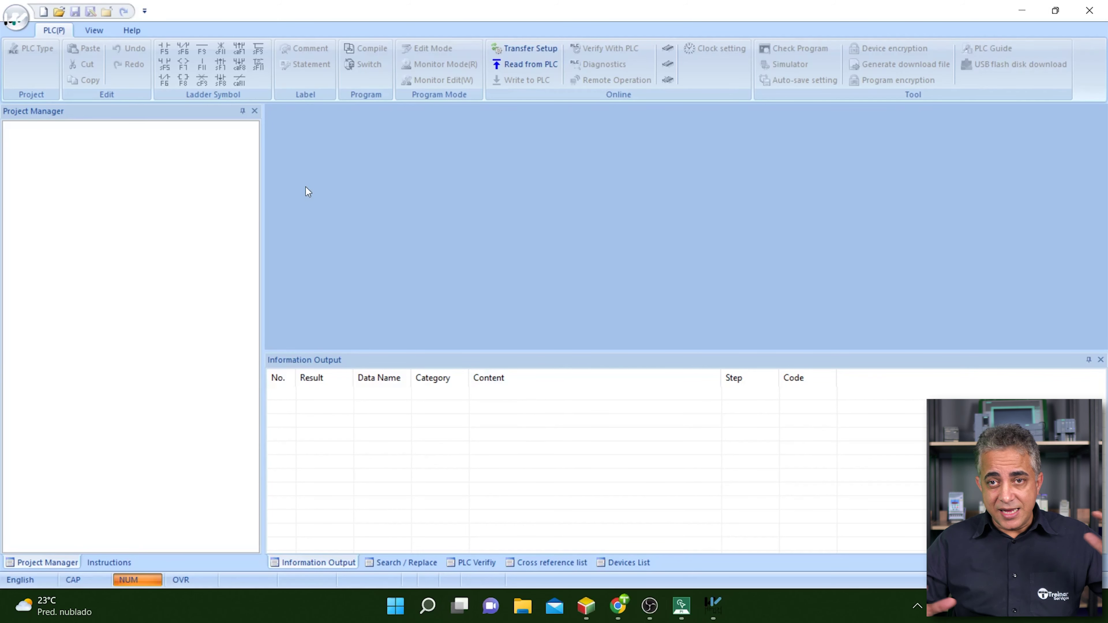
left_click(43, 12)
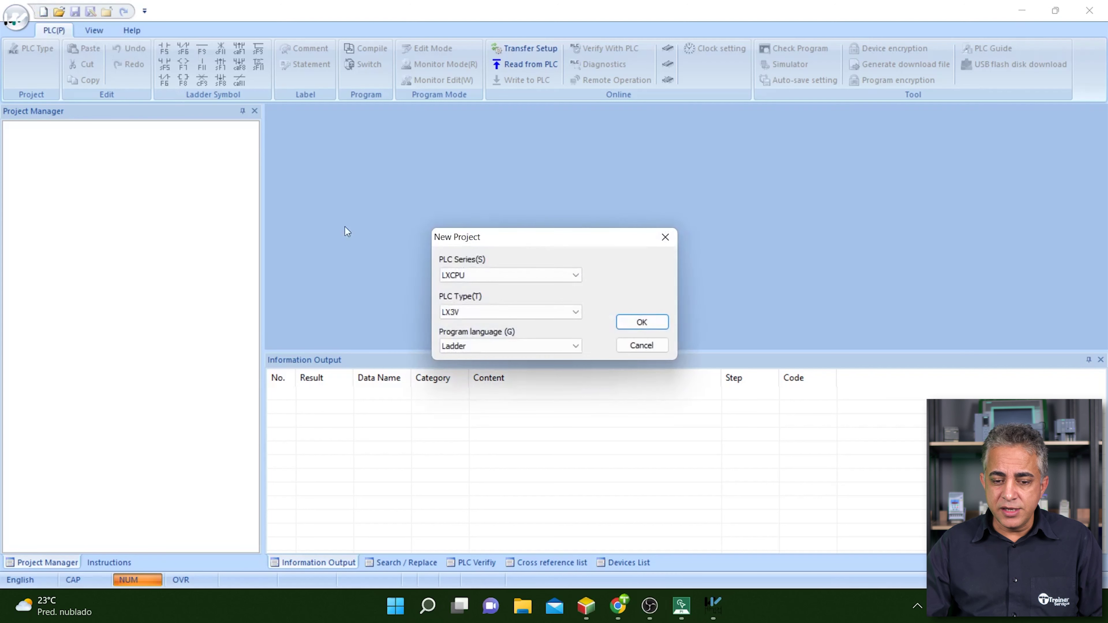
left_click(530, 275)
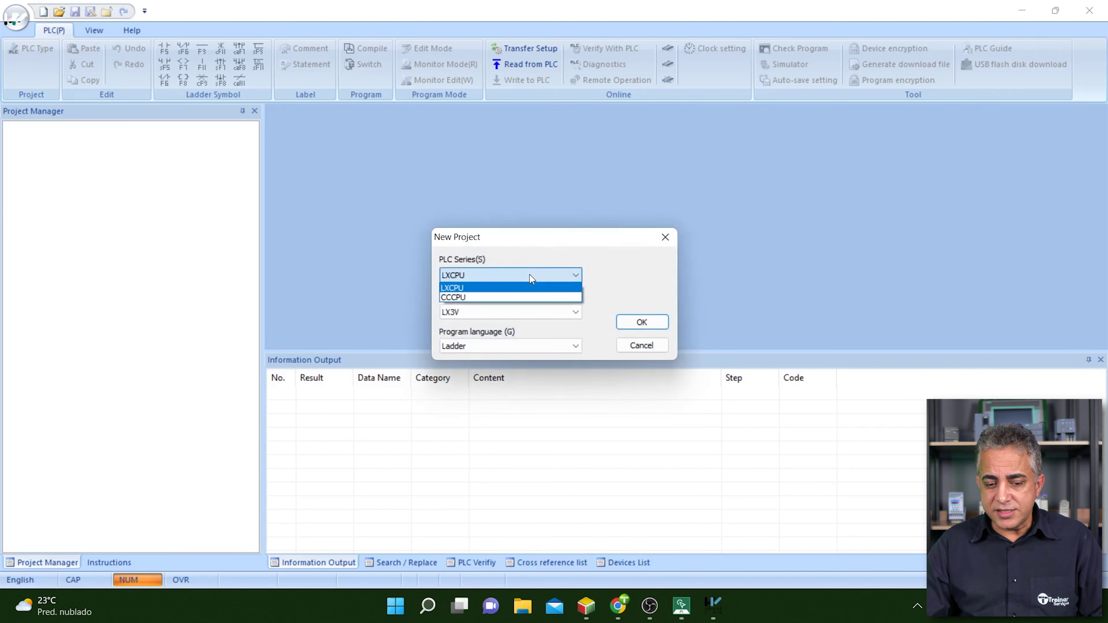
left_click(530, 274)
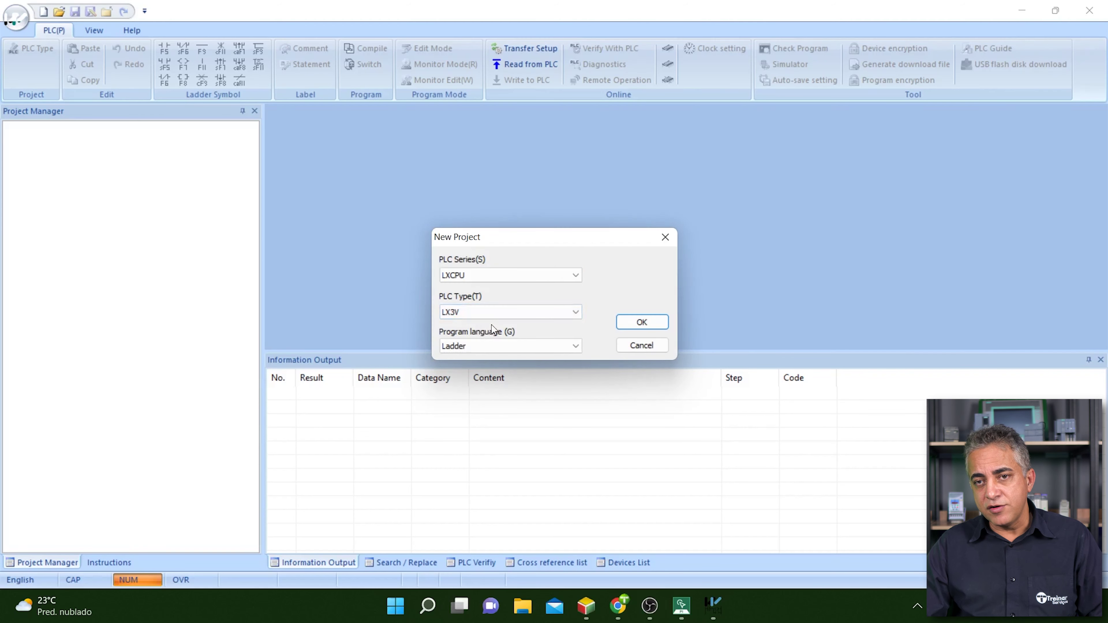
left_click(642, 322)
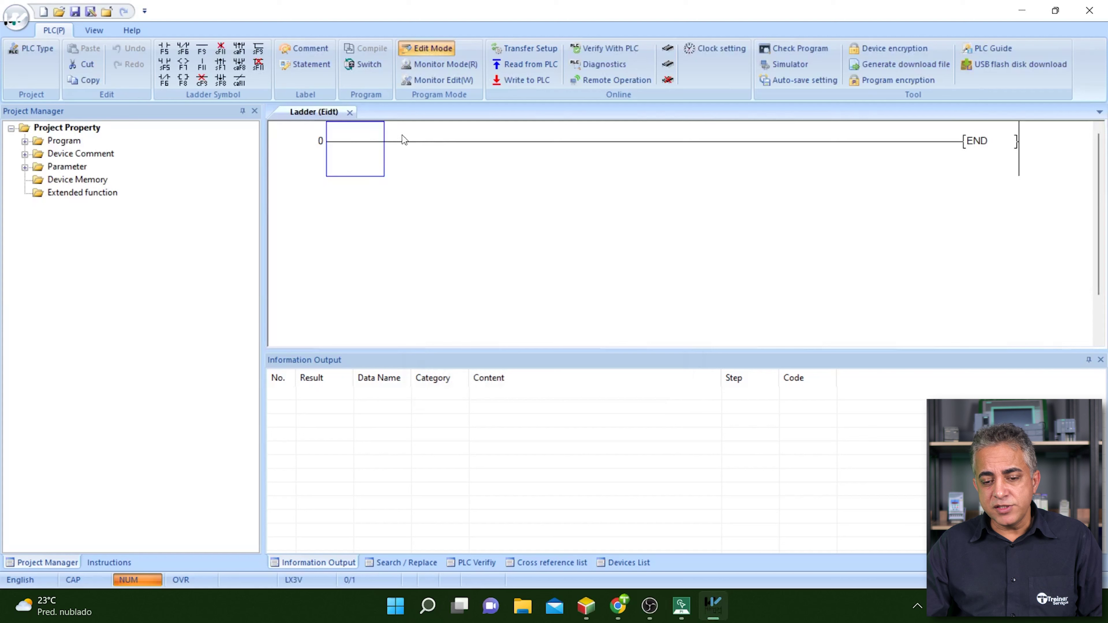
Try to insert an open contact with the ABSD instruction on the first rung, browse the instruction help, and exit the edit
left_click(164, 49)
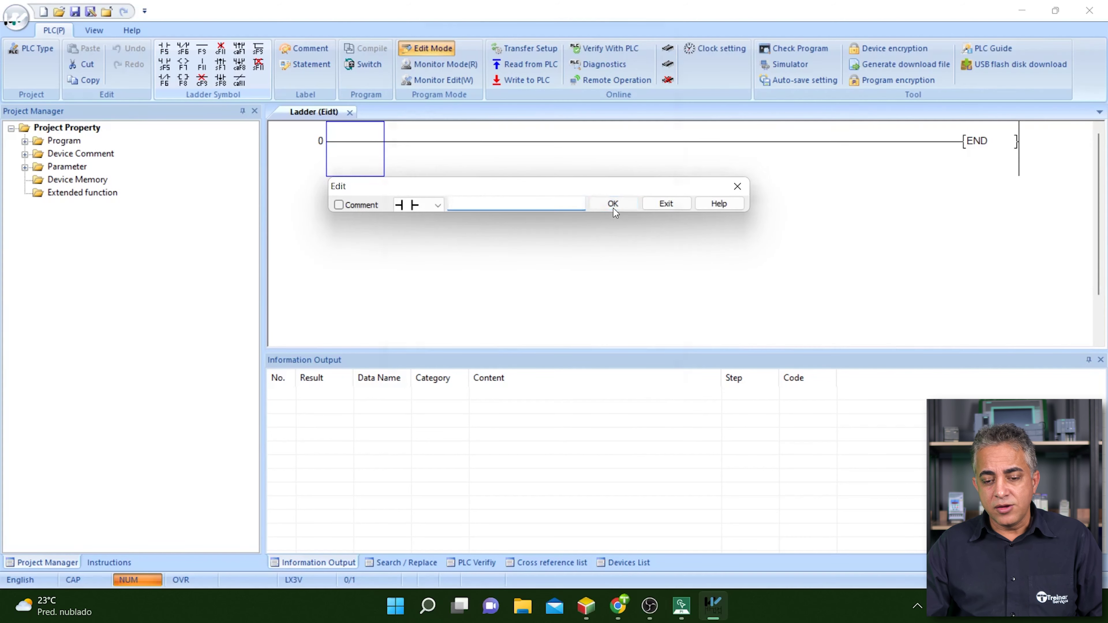
left_click(611, 202)
left_click(522, 349)
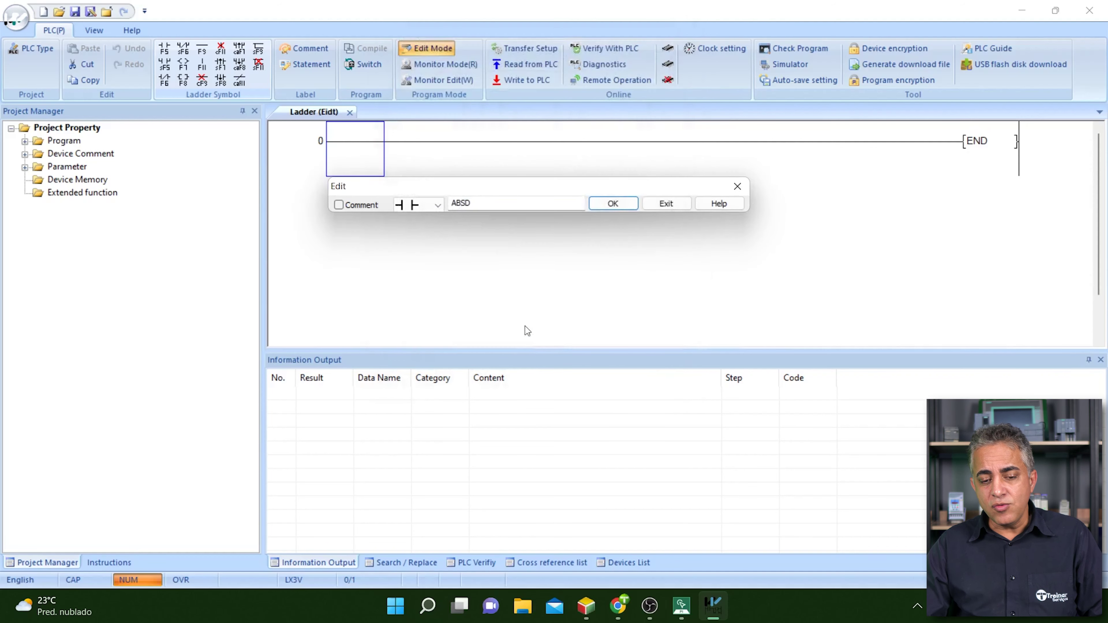
left_click(609, 203)
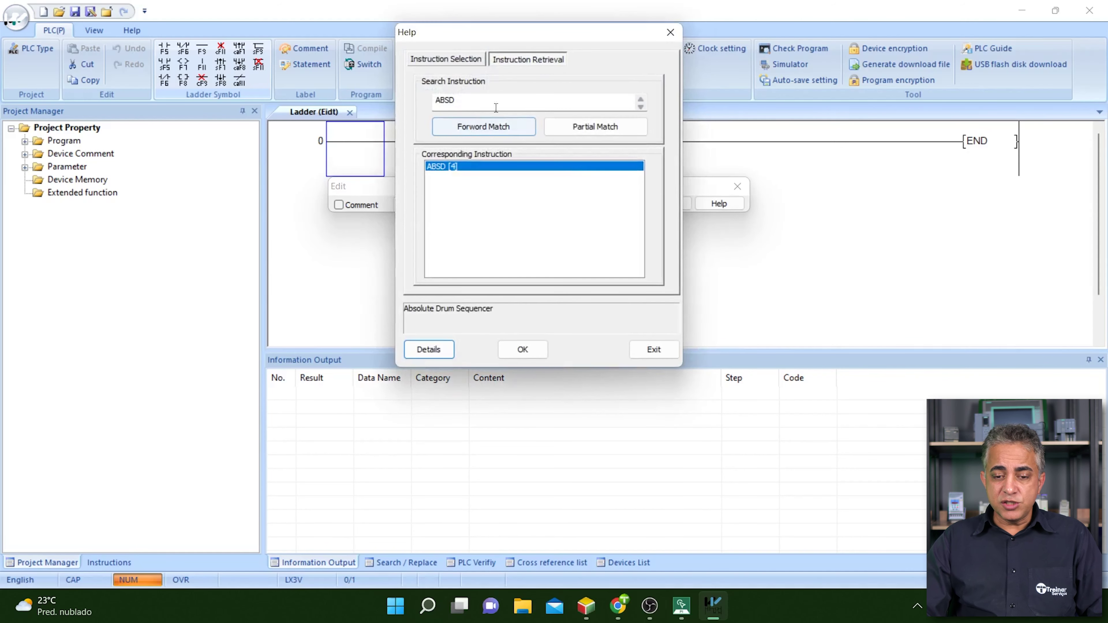
left_click(443, 60)
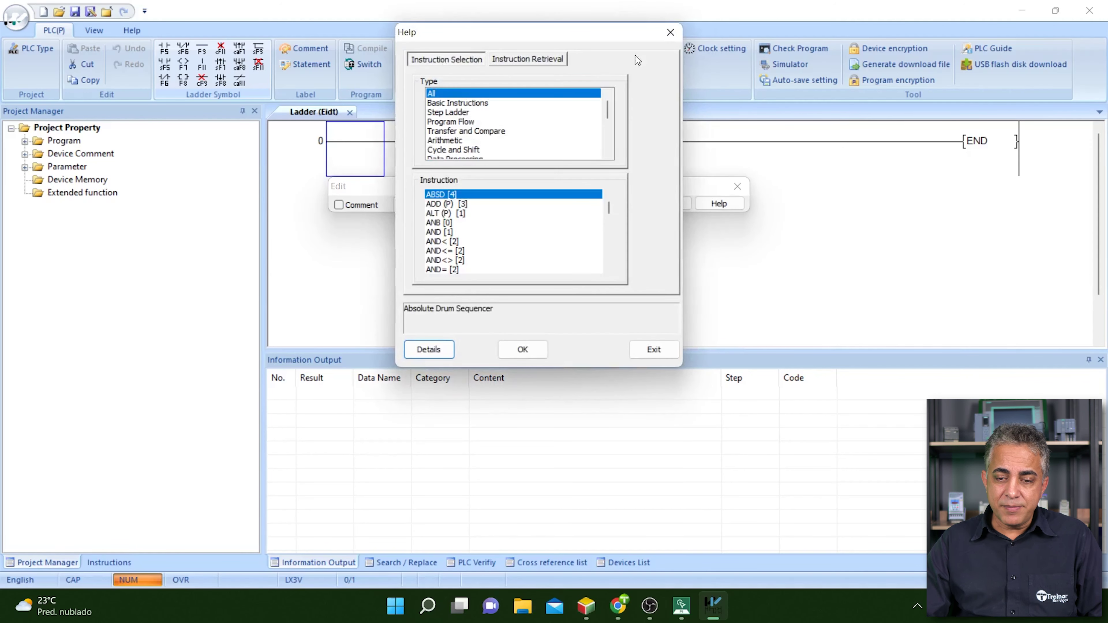
left_click(670, 32)
left_click(679, 204)
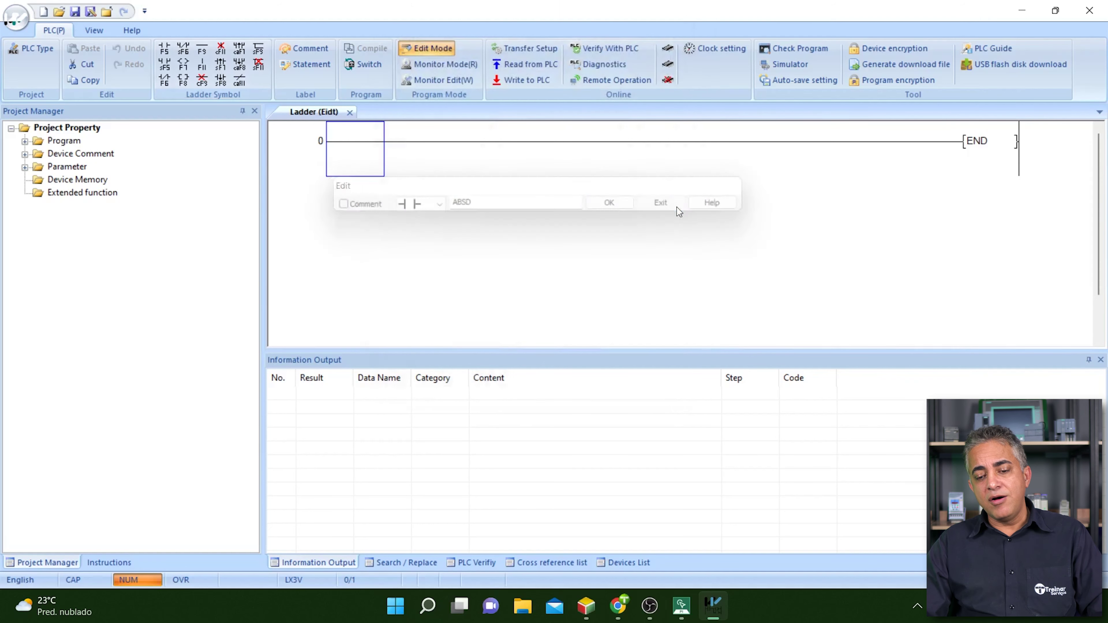